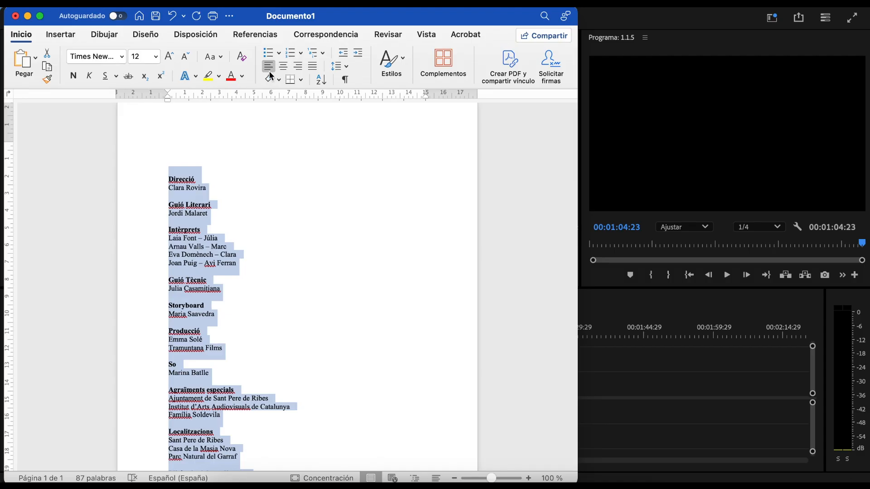
# Step: Centre-align the selected credits text in Word, then deselect it
pyautogui.click(283, 66)
pyautogui.click(382, 240)
pyautogui.scroll(-3, 333, 188)
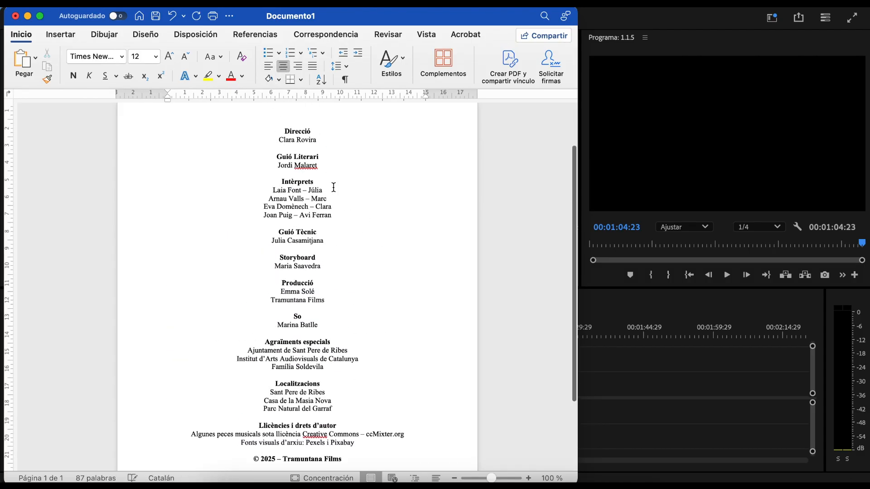
pyautogui.scroll(4, 334, 187)
pyautogui.click(129, 193)
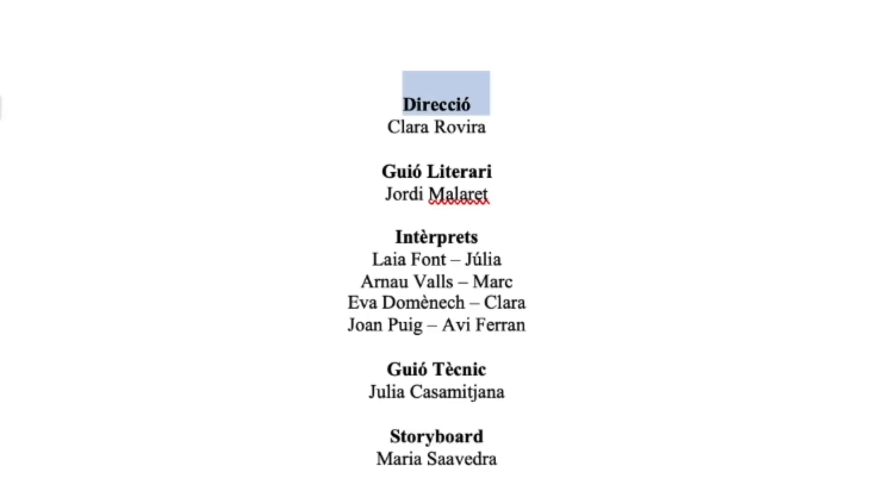
pyautogui.hotkey('ctrl', 'u')
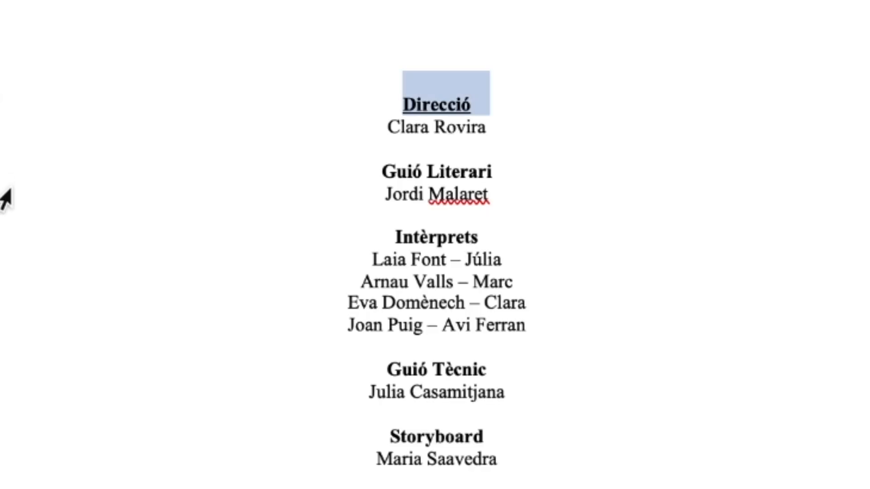
pyautogui.click(6, 194)
pyautogui.click(28, 182)
pyautogui.hotkey('ctrl', 'u')
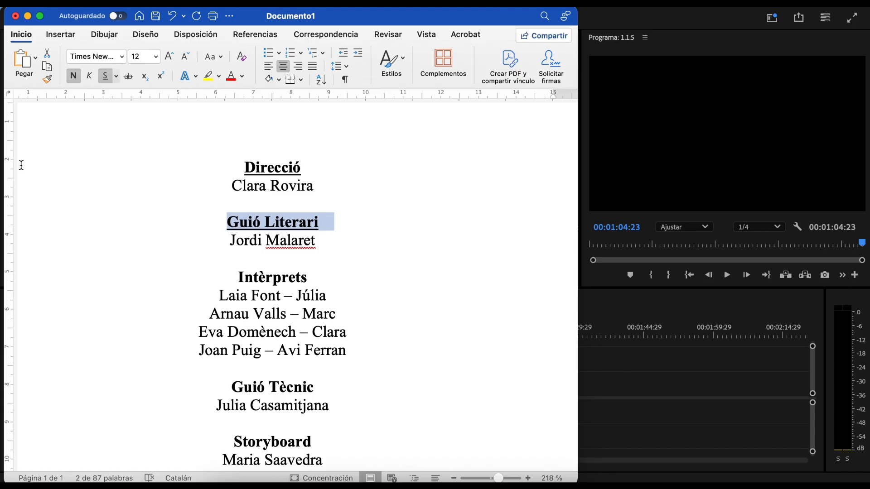
pyautogui.moveTo(315, 173); pyautogui.dragTo(231, 168)
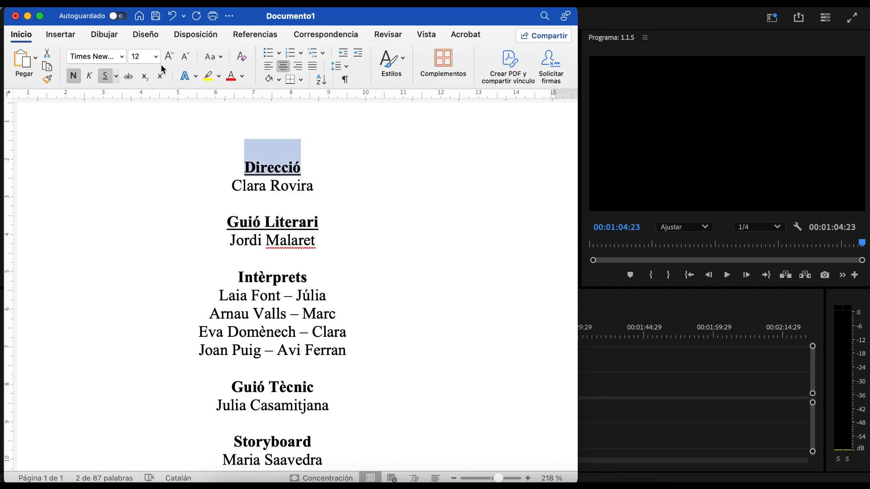
pyautogui.write('9')
pyautogui.press('Return')
pyautogui.moveTo(326, 223); pyautogui.dragTo(221, 200)
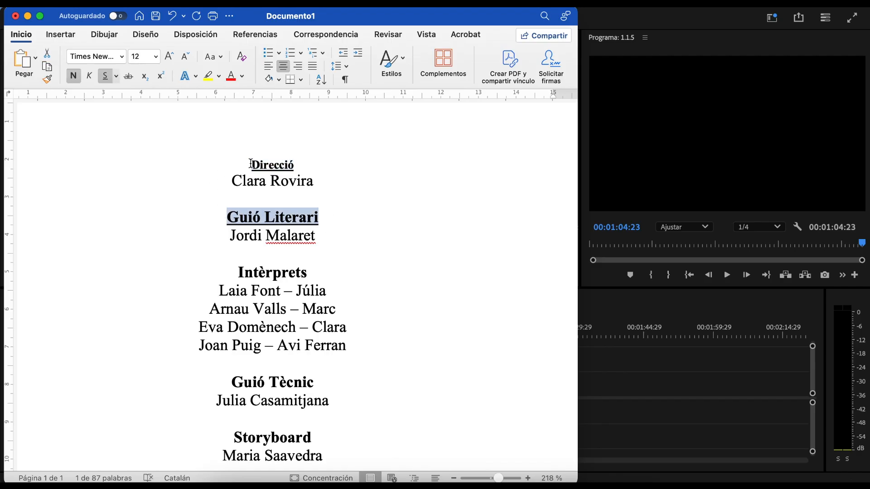
pyautogui.moveTo(251, 164); pyautogui.dragTo(238, 135)
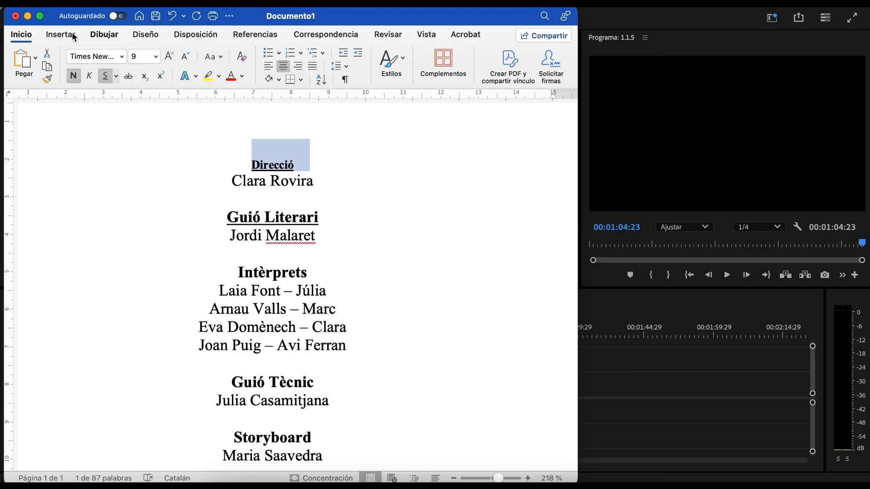
pyautogui.click(105, 76)
pyautogui.moveTo(320, 218); pyautogui.dragTo(220, 223)
pyautogui.click(105, 76)
pyautogui.click(142, 57)
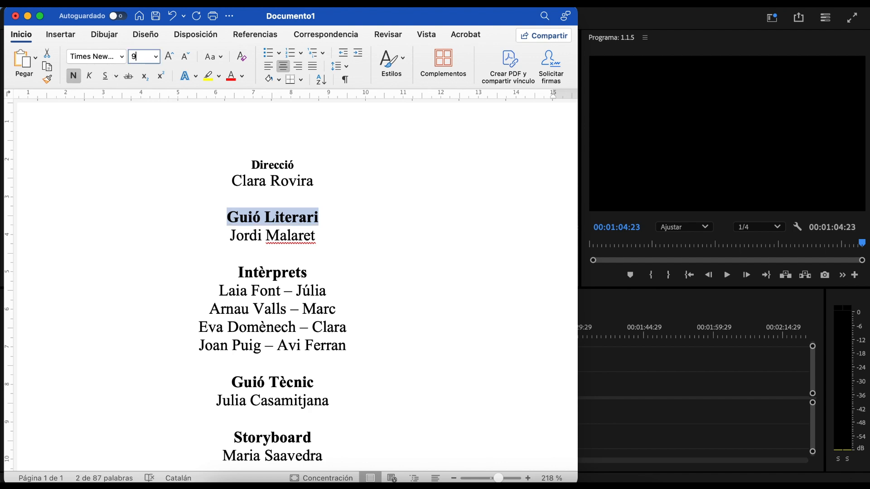
pyautogui.press('Return')
pyautogui.click(339, 305)
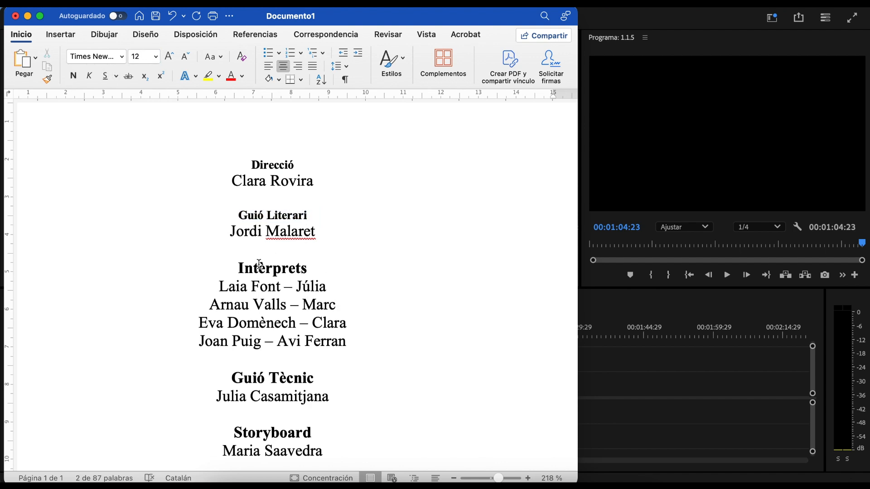
pyautogui.moveTo(236, 270); pyautogui.dragTo(312, 271)
pyautogui.click(140, 56)
pyautogui.write('1')
pyautogui.press('Return')
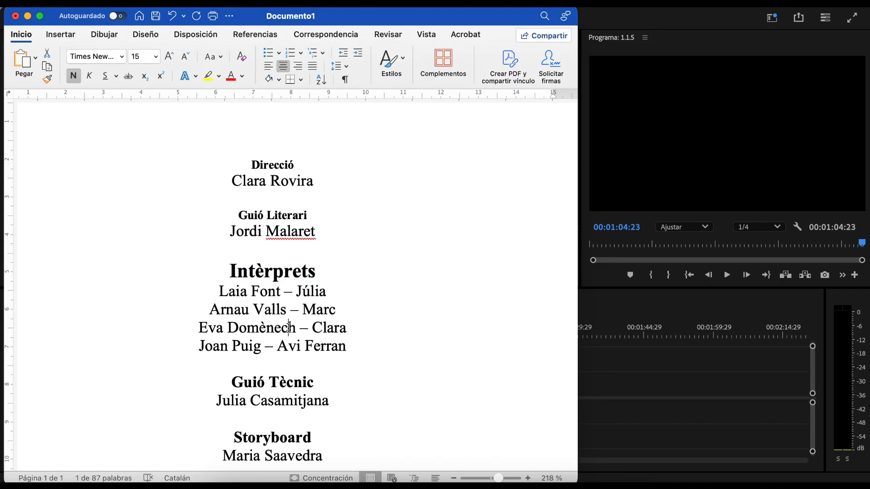
pyautogui.click(288, 327)
pyautogui.scroll(-2, 317, 295)
pyautogui.press('super+z')
pyautogui.press('super+z')
pyautogui.press('super+z')
pyautogui.press('super+z')
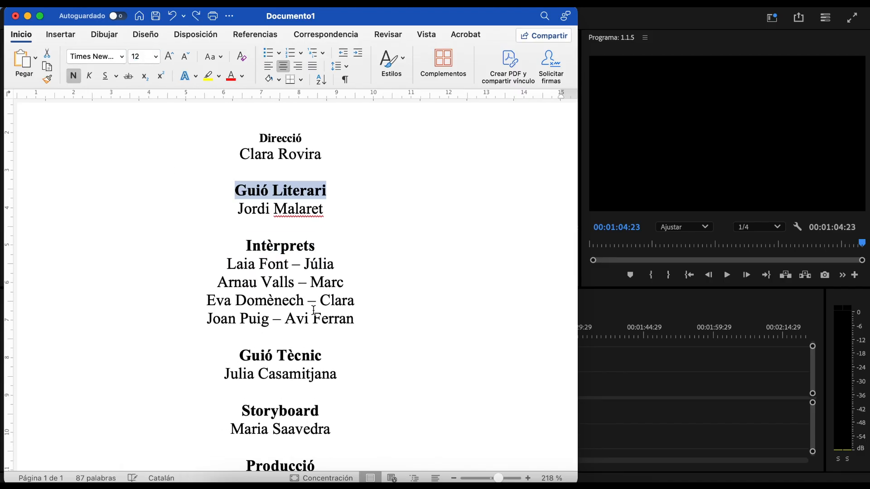
pyautogui.press('super+z')
pyautogui.press('super+z')
pyautogui.press('super+z')
pyautogui.press('super+z')
pyautogui.press('super+z')
pyautogui.press('super+z')
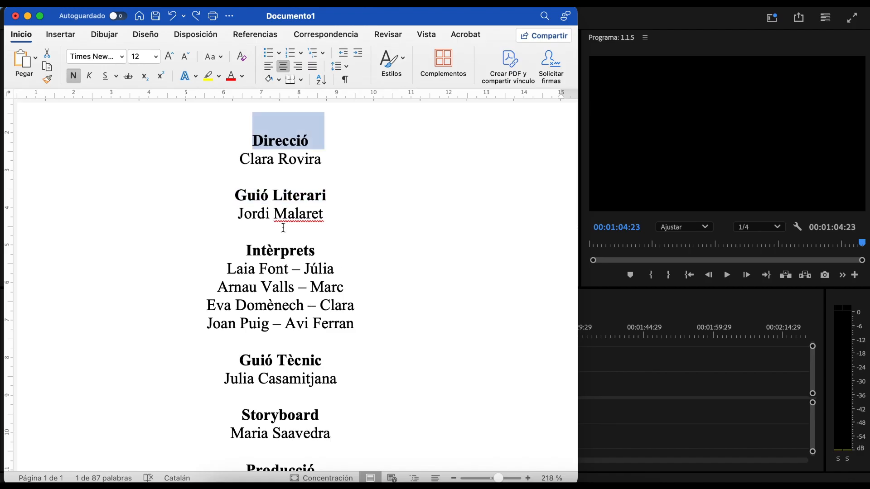
pyautogui.scroll(-5, 361, 194)
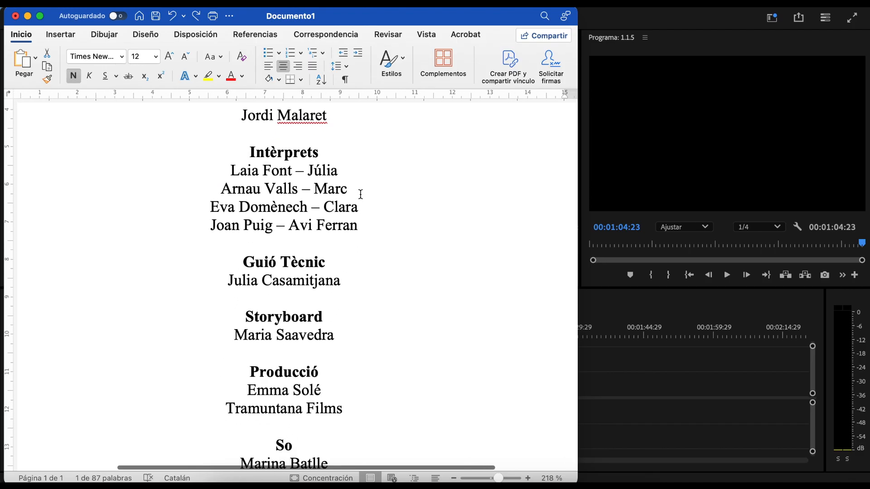
pyautogui.scroll(10, 360, 194)
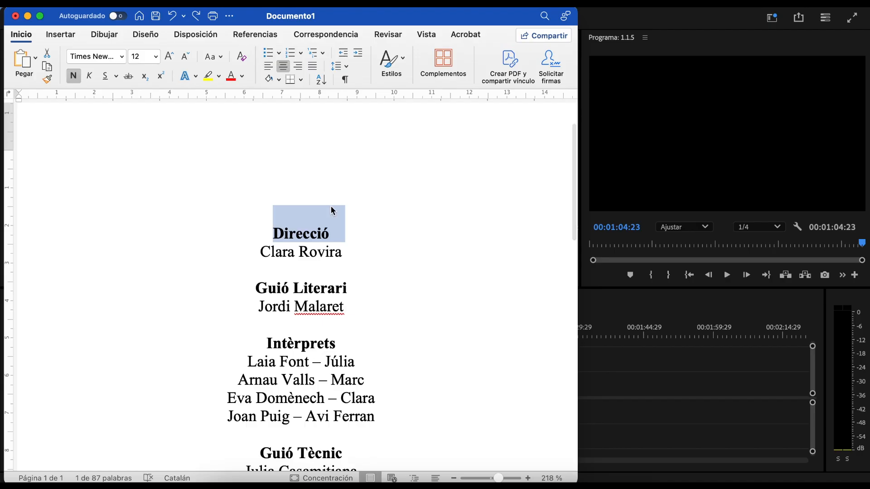
pyautogui.click(311, 240)
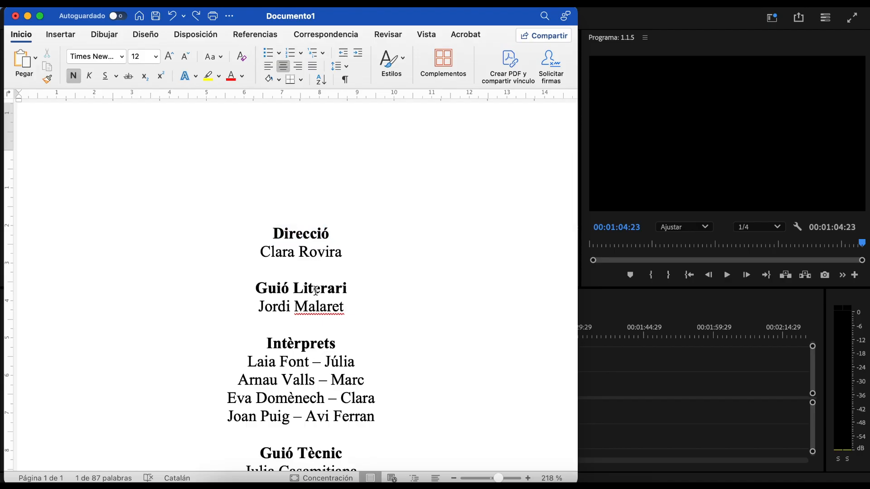
pyautogui.scroll(-3, 316, 290)
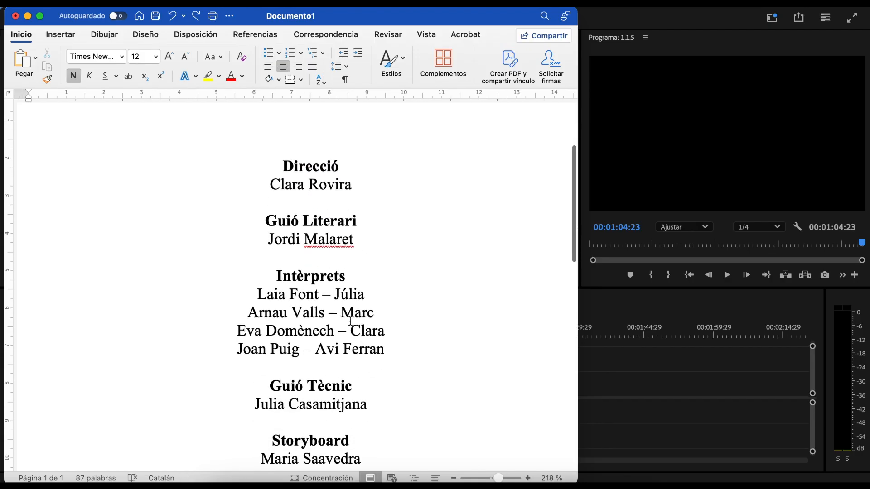
pyautogui.scroll(-18, 350, 321)
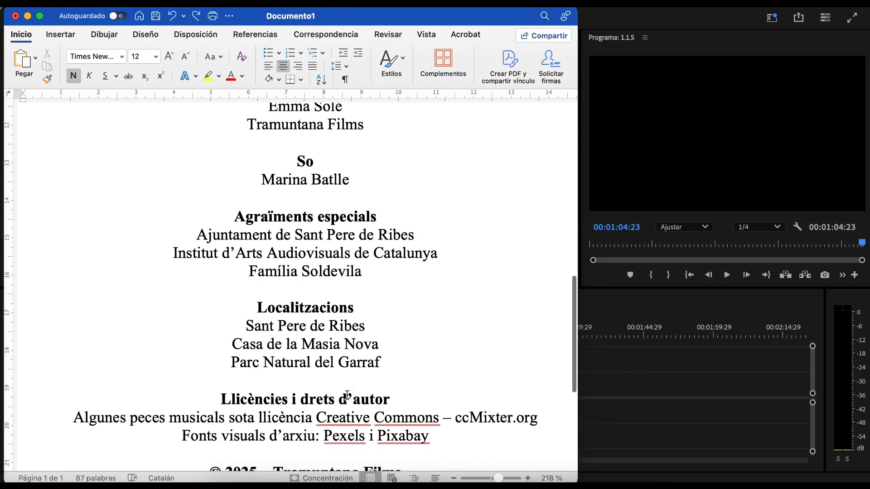
pyautogui.scroll(-2, 347, 396)
pyautogui.scroll(20, 347, 395)
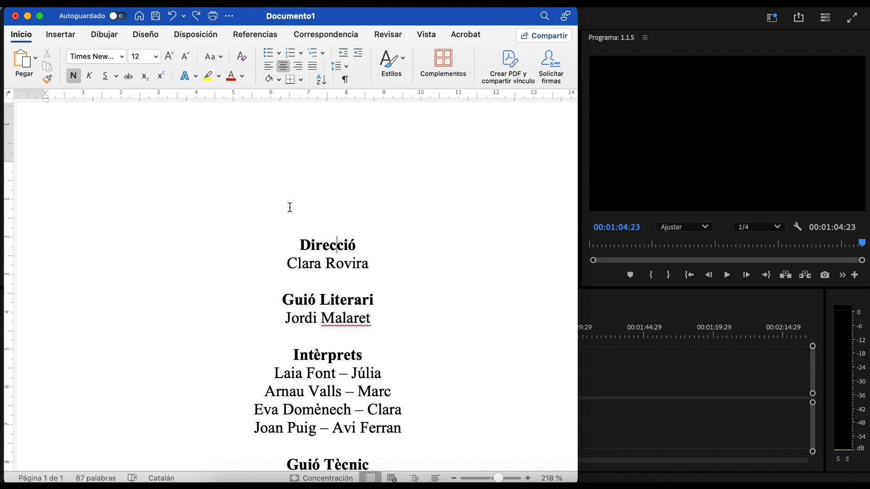
pyautogui.click(346, 208)
pyautogui.click(376, 221)
# Step: Type over the Direcció heading and paste extra copies of the director's name line
pyautogui.moveTo(302, 245); pyautogui.dragTo(360, 244)
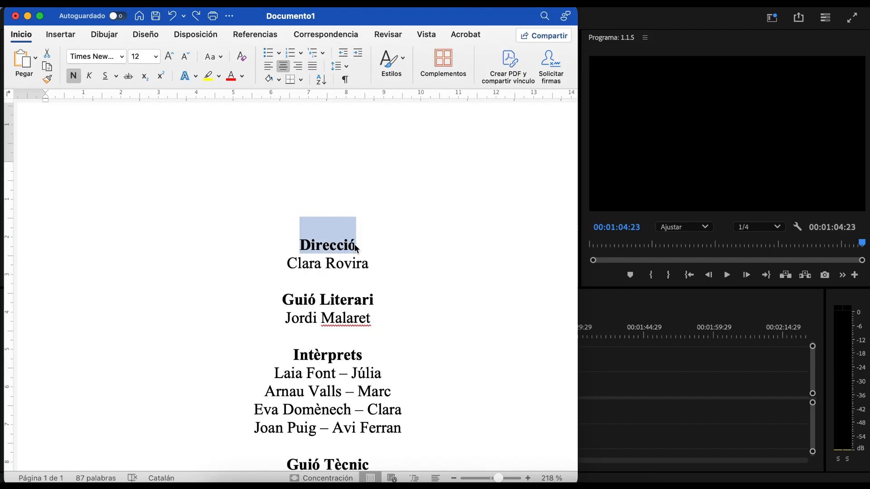
pyautogui.write('Un curt de')
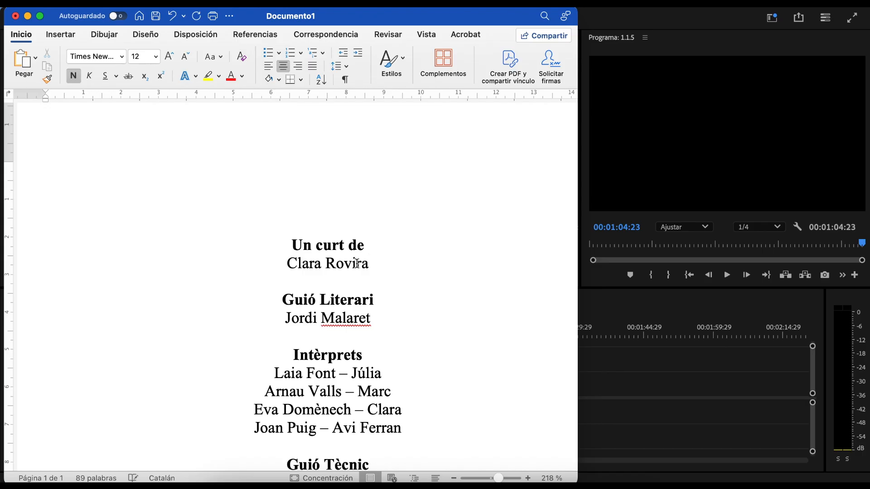
pyautogui.scroll(-2, 323, 299)
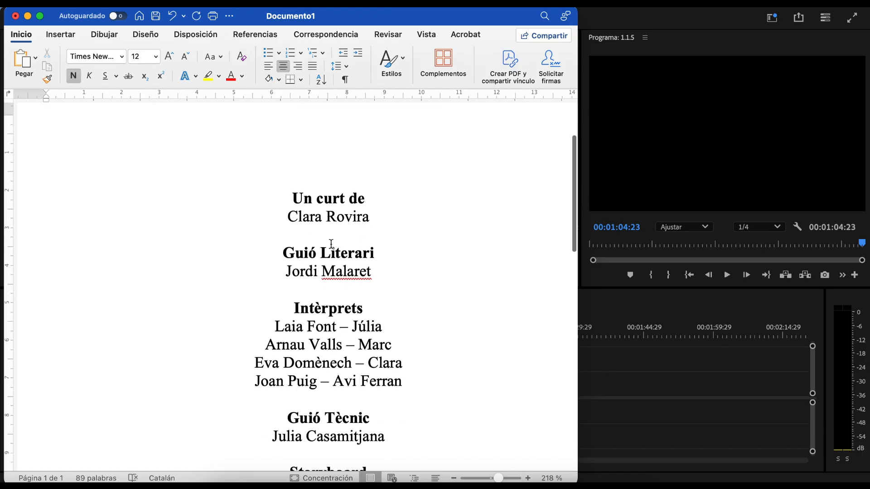
pyautogui.moveTo(287, 217); pyautogui.dragTo(360, 222)
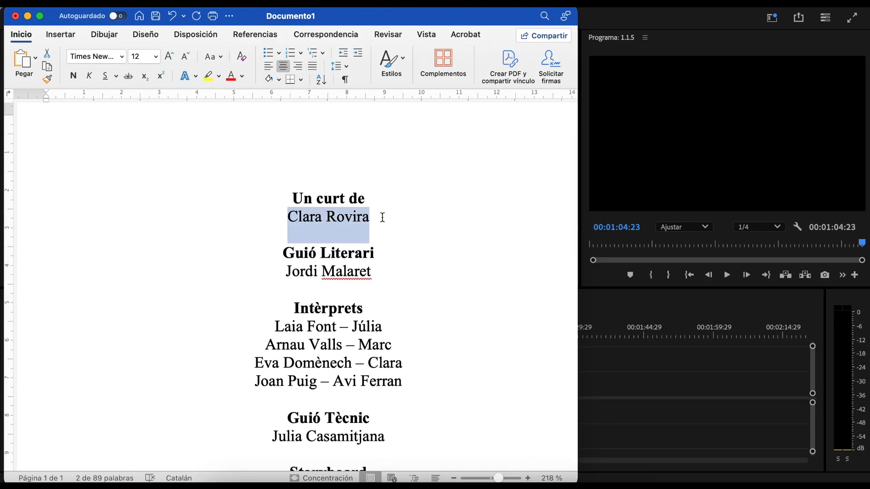
pyautogui.press('super+c')
pyautogui.press('super+v')
pyautogui.press('super+v')
pyautogui.press('super+v')
pyautogui.press('super+v')
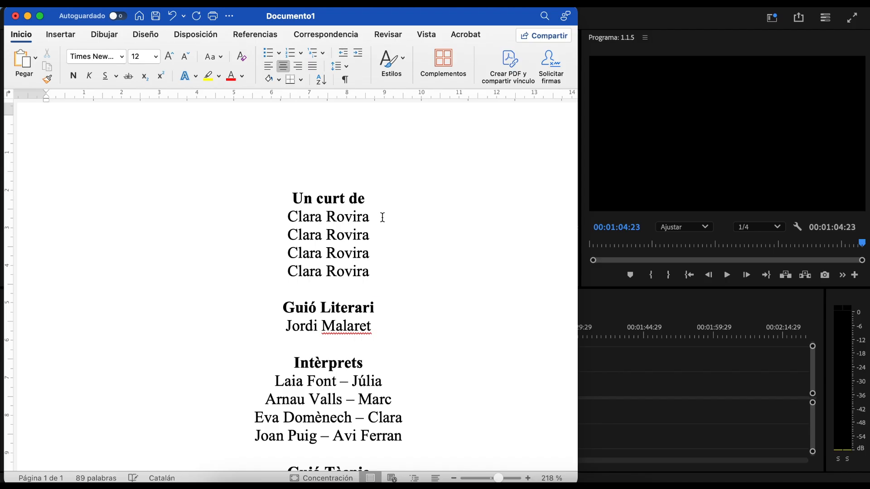
# Step: Retype the top heading as 'un curt dirigit per'
pyautogui.scroll(-1, 372, 204)
pyautogui.moveTo(291, 177); pyautogui.dragTo(361, 175)
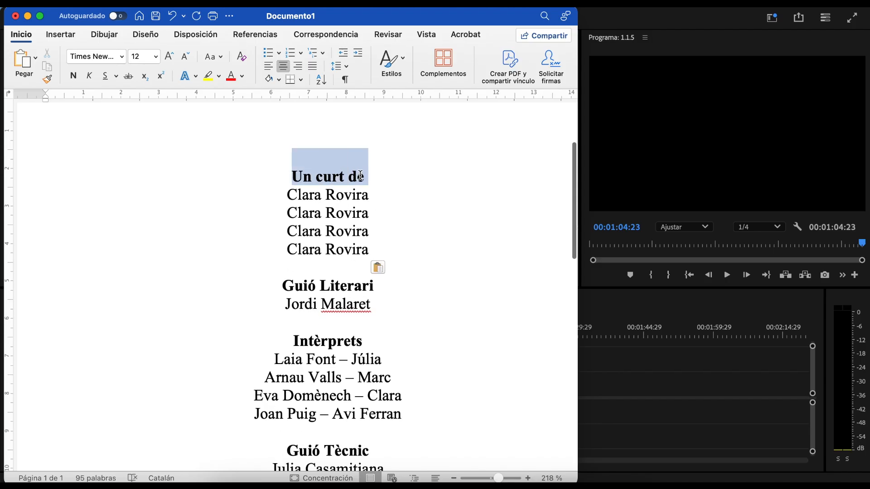
pyautogui.write('un curt dirigit per')
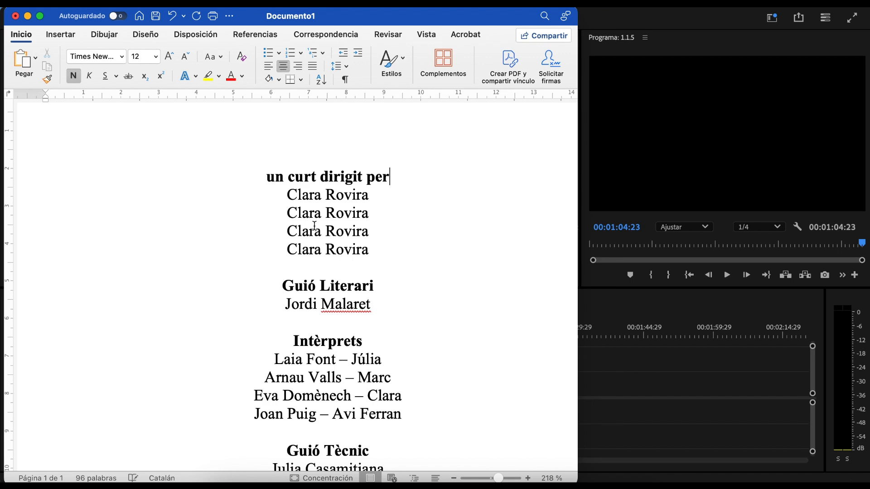
pyautogui.scroll(-10, 314, 225)
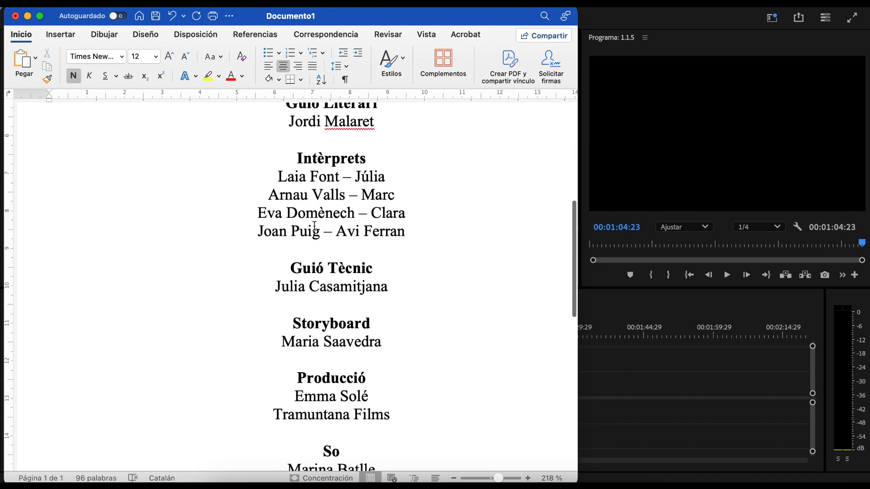
# Step: Scroll through the credits down to the closing © 2025 Tramuntana Films line
pyautogui.scroll(2, 314, 225)
pyautogui.scroll(-2, 330, 182)
pyautogui.scroll(-5, 331, 183)
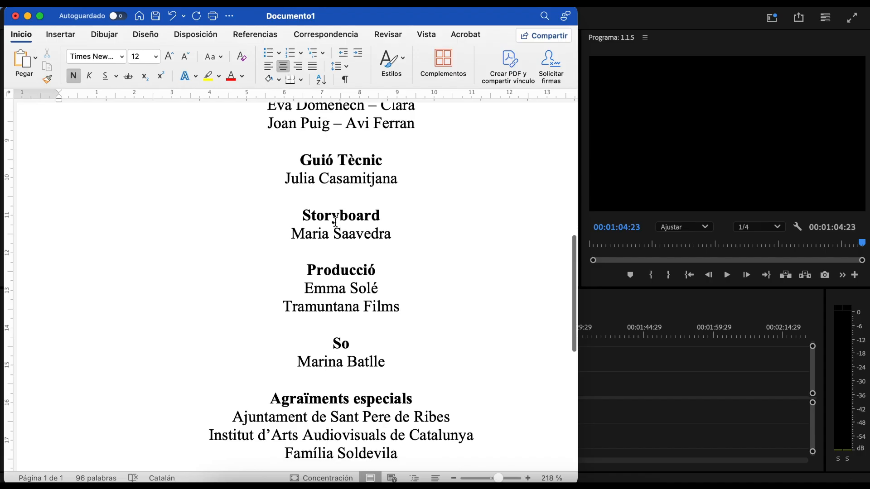
pyautogui.scroll(-2, 335, 222)
pyautogui.scroll(-5, 354, 298)
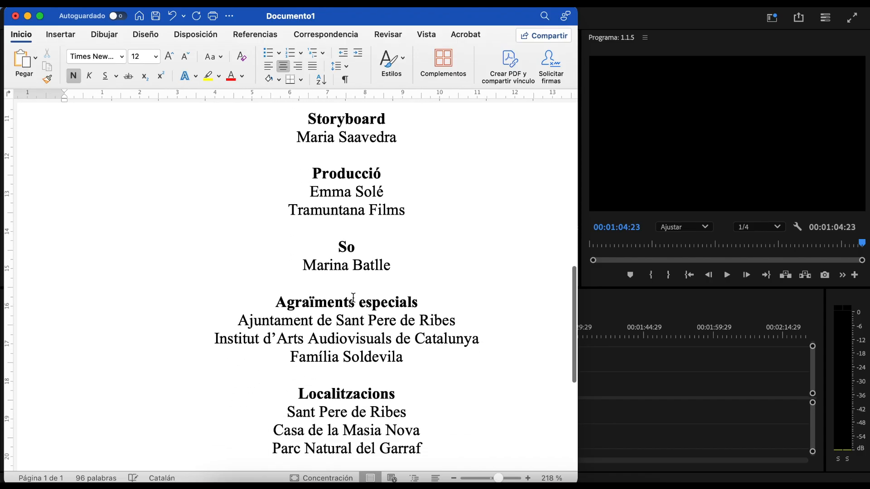
pyautogui.scroll(-1, 370, 263)
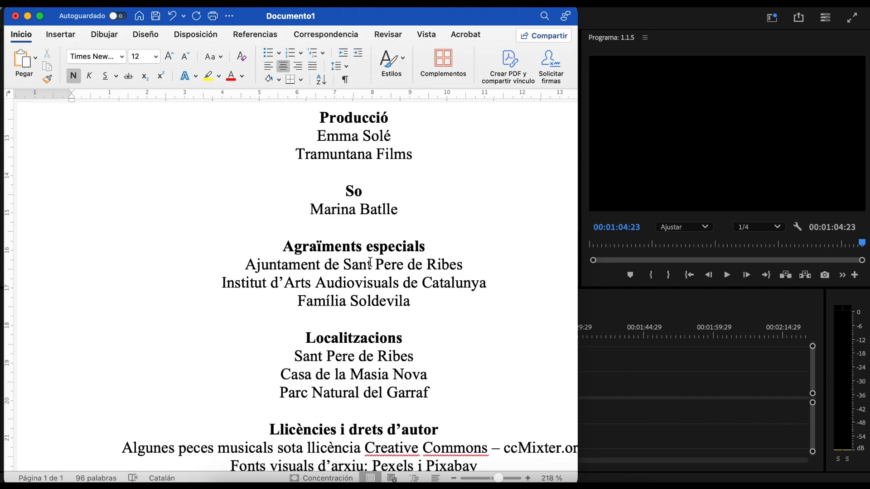
pyautogui.scroll(-2, 404, 238)
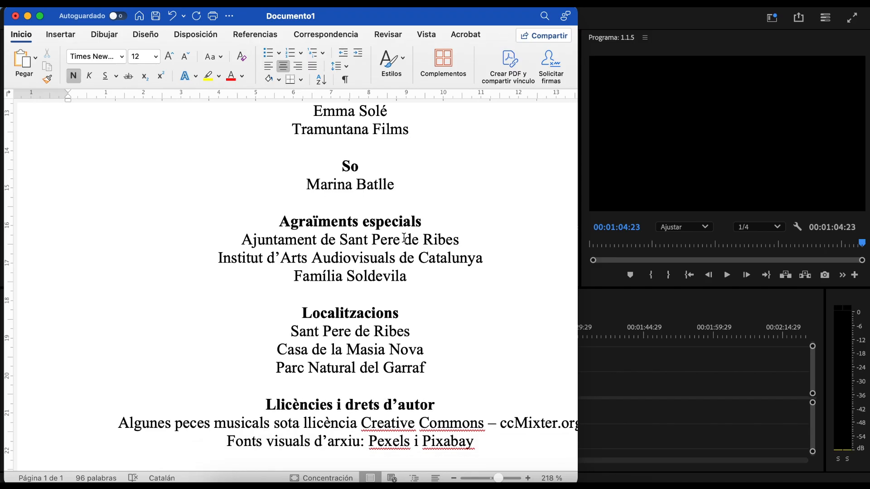
pyautogui.scroll(-3, 410, 243)
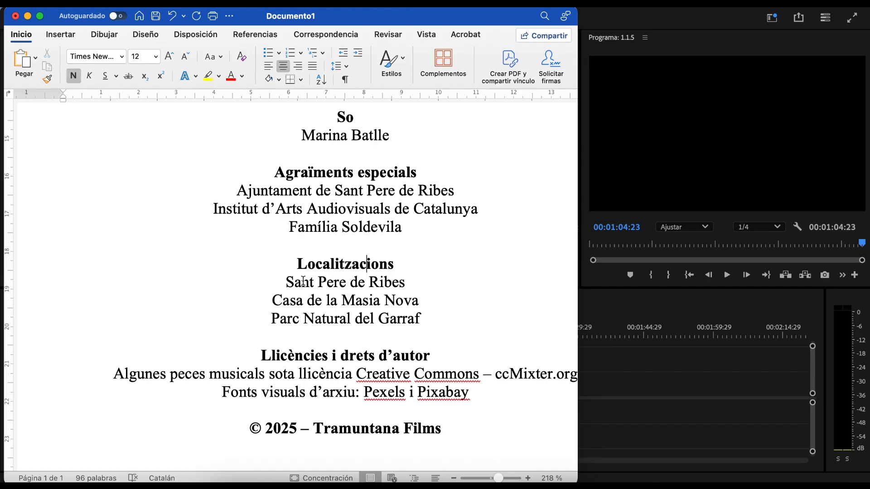
pyautogui.scroll(-3, 359, 301)
pyautogui.scroll(-1, 359, 301)
pyautogui.click(359, 302)
pyautogui.scroll(-3, 359, 302)
pyautogui.doubleClick(257, 315)
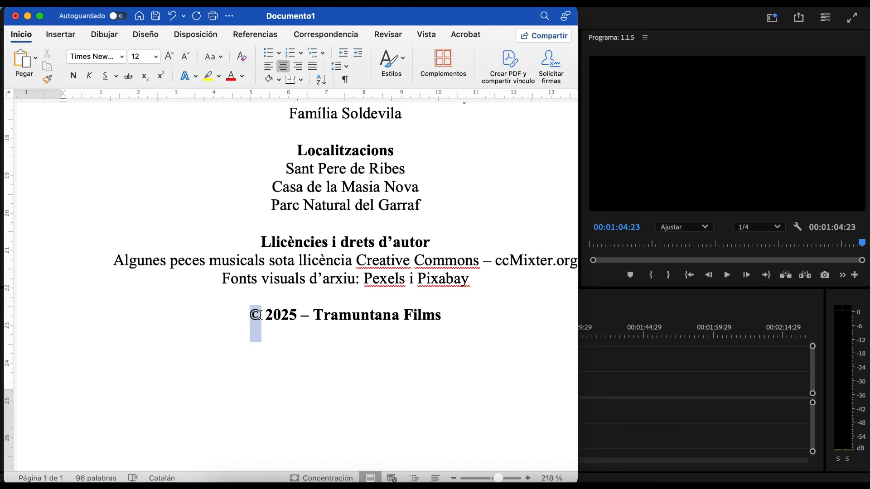
pyautogui.moveTo(314, 315); pyautogui.dragTo(447, 321)
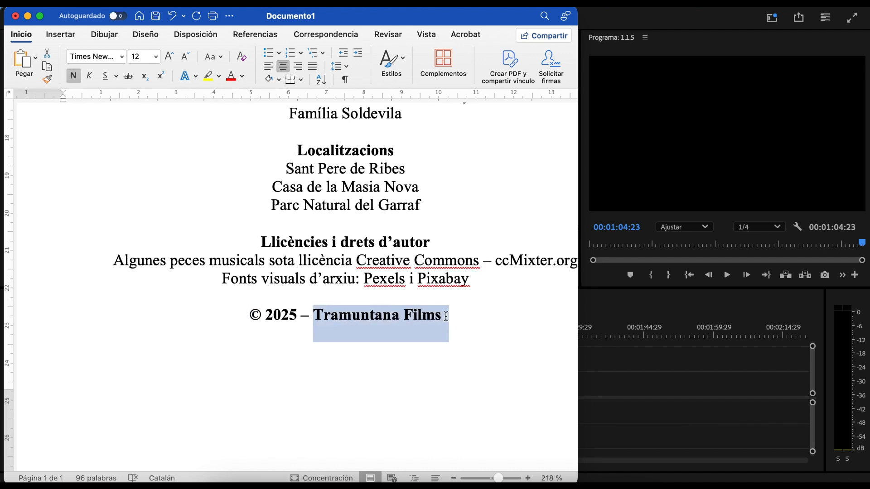
pyautogui.click(401, 311)
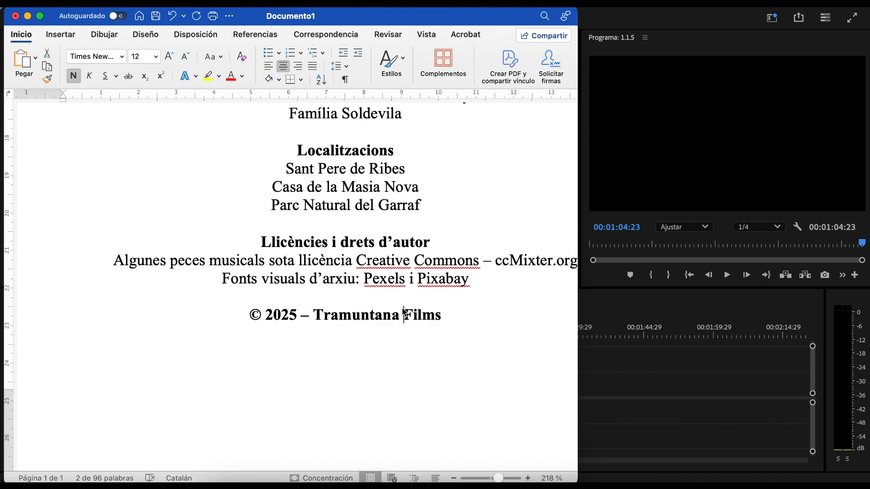
# Step: Select all the credits text from the end upward and return to Premiere Pro
pyautogui.scroll(3, 453, 333)
pyautogui.scroll(-2, 452, 333)
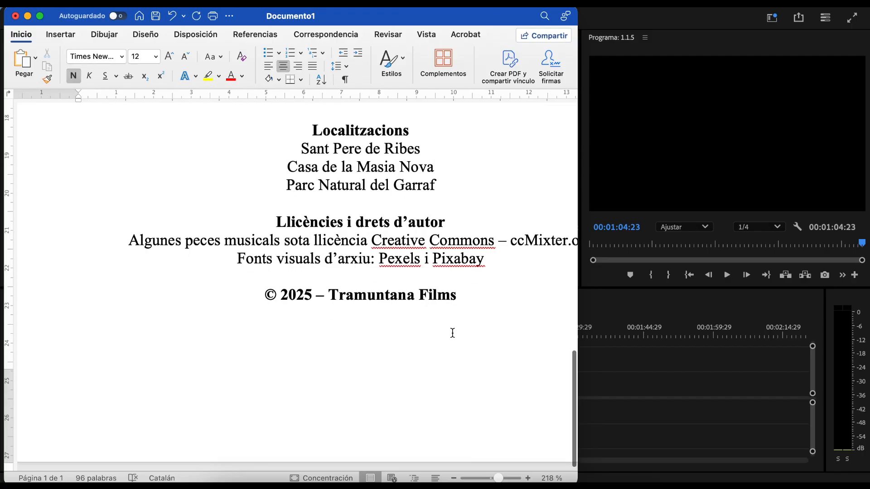
pyautogui.scroll(10, 452, 333)
pyautogui.hscroll(-3, 452, 333)
pyautogui.scroll(-10, 452, 333)
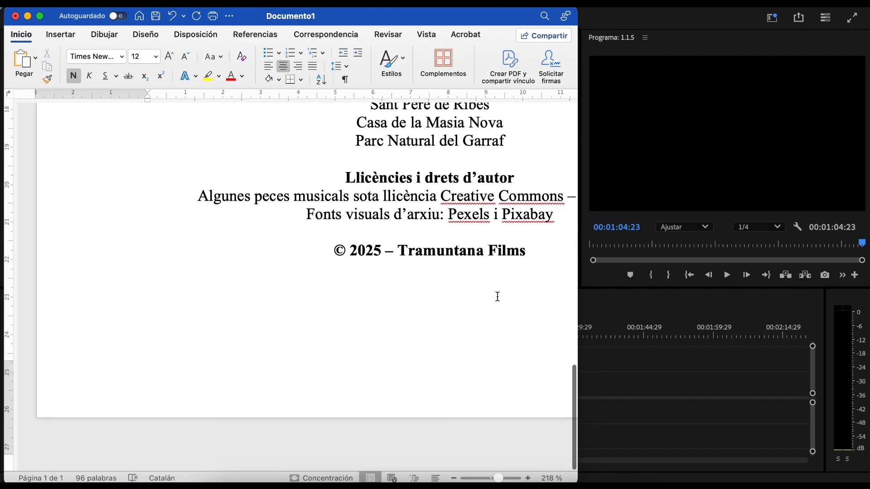
pyautogui.moveTo(534, 258); pyautogui.dragTo(473, 102)
pyautogui.scroll(-4, 468, 335)
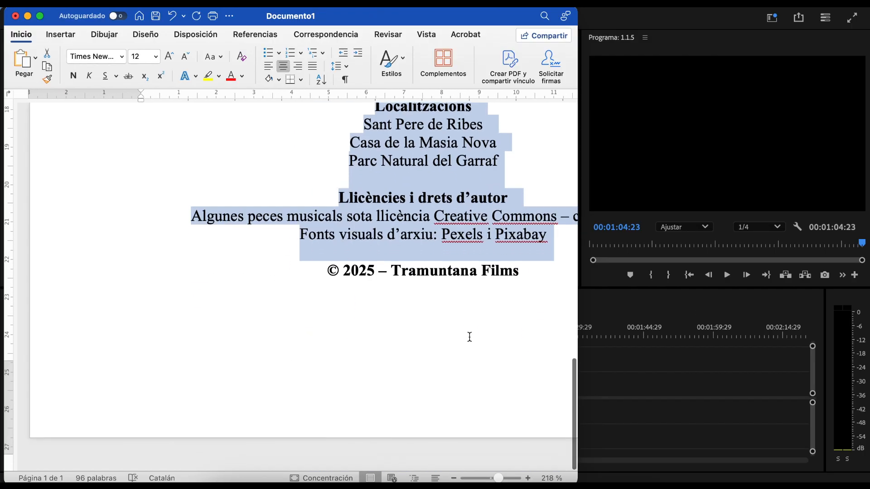
pyautogui.scroll(12, 468, 317)
pyautogui.scroll(2, 355, 271)
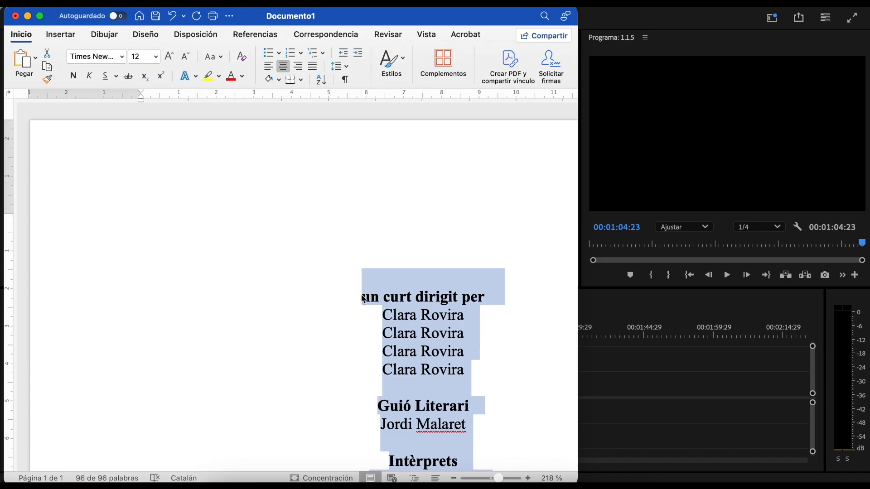
pyautogui.click(702, 174)
# Step: Past the clip's end, paste the credits into a full-frame text box over black
pyautogui.click(329, 335)
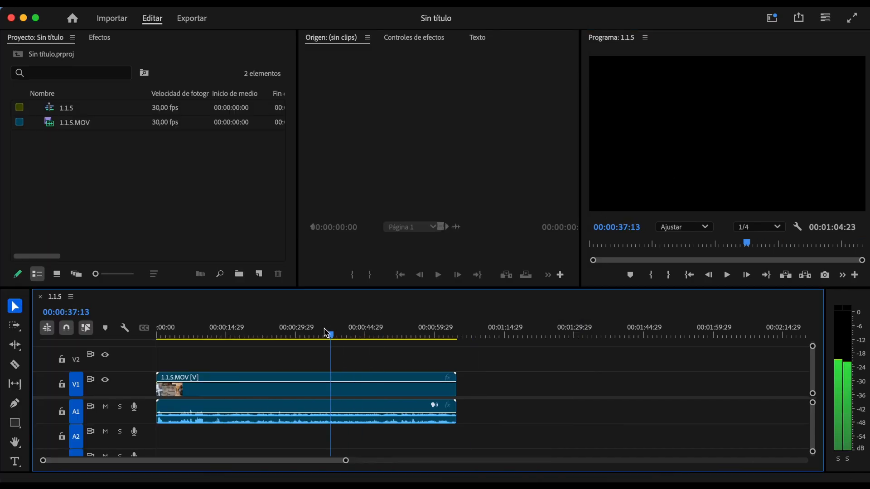
pyautogui.moveTo(328, 334); pyautogui.dragTo(500, 338)
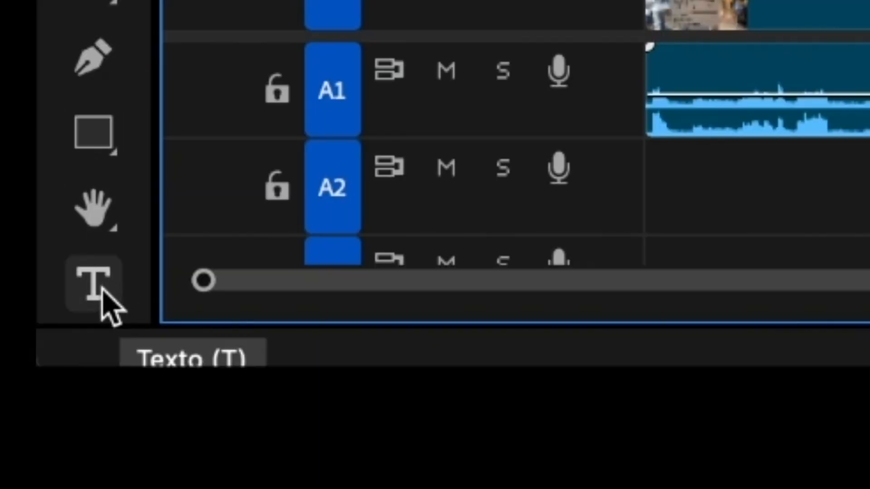
pyautogui.click(86, 293)
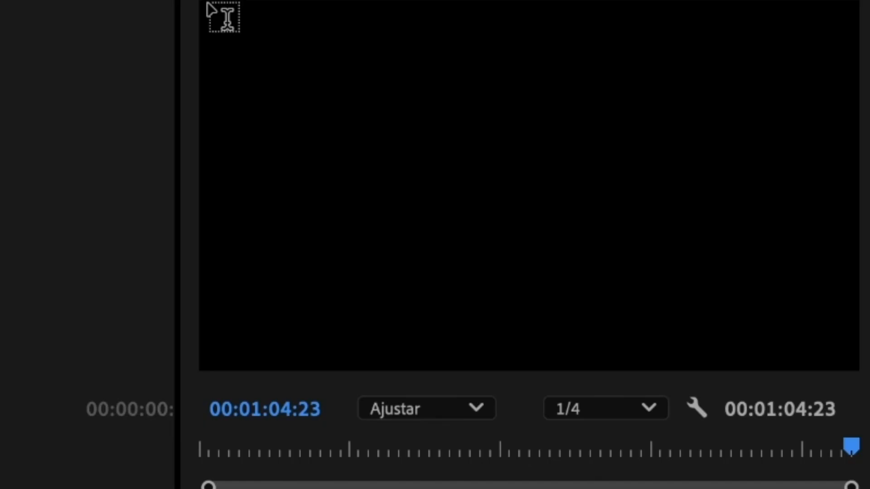
pyautogui.moveTo(593, 58); pyautogui.dragTo(647, 87)
pyautogui.moveTo(339, 77); pyautogui.dragTo(859, 373)
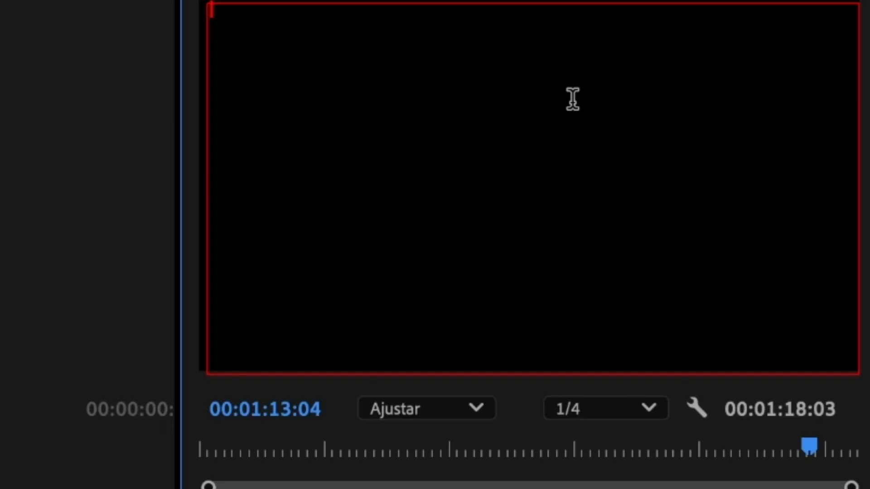
pyautogui.press('super+v')
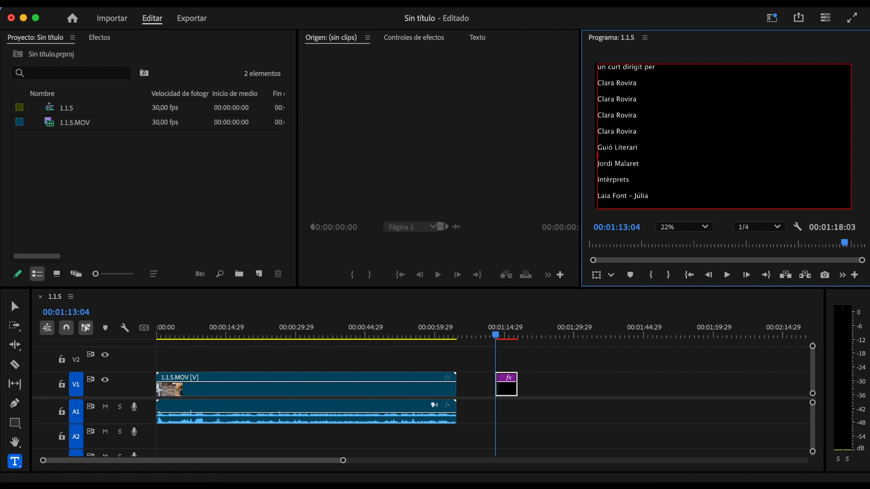
# Step: Show Ventana > Propiedades and widen it beside a wider Program monitor
pyautogui.click(415, 4)
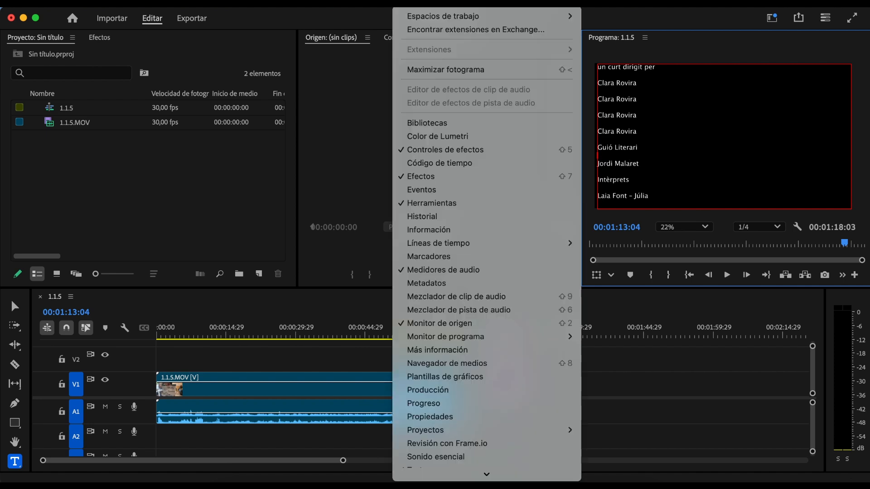
pyautogui.click(433, 416)
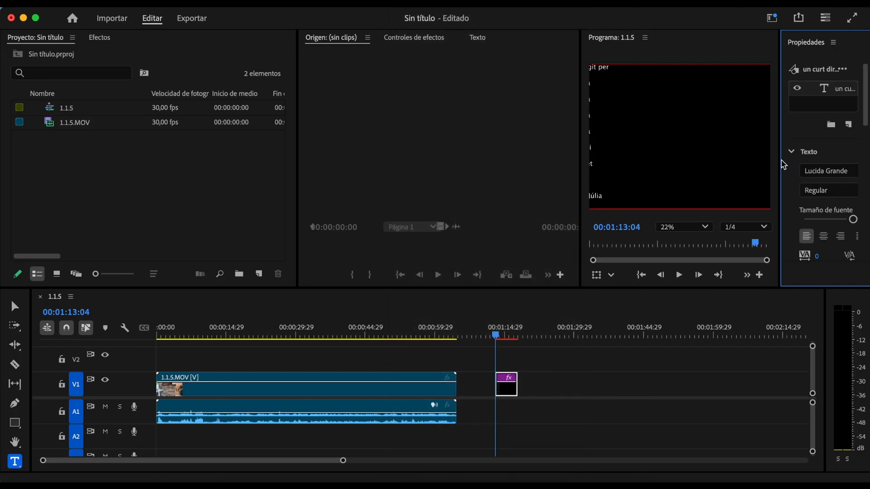
pyautogui.moveTo(781, 162); pyautogui.dragTo(657, 149)
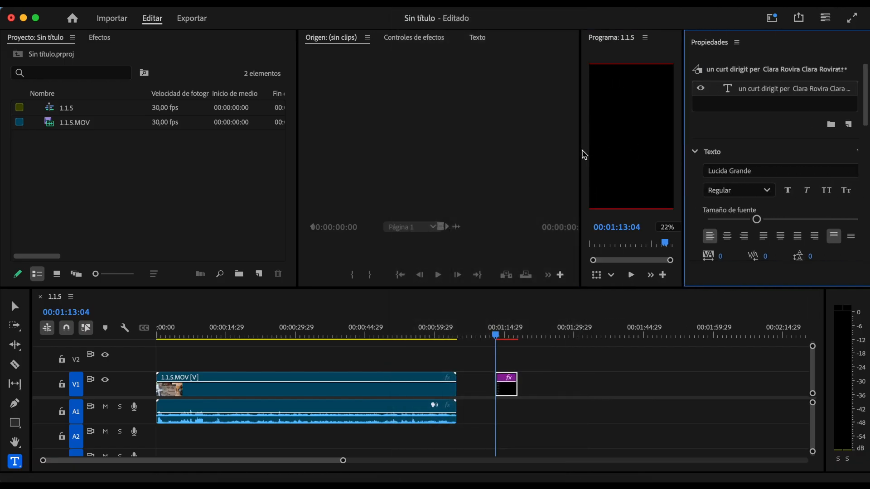
pyautogui.moveTo(580, 152); pyautogui.dragTo(375, 142)
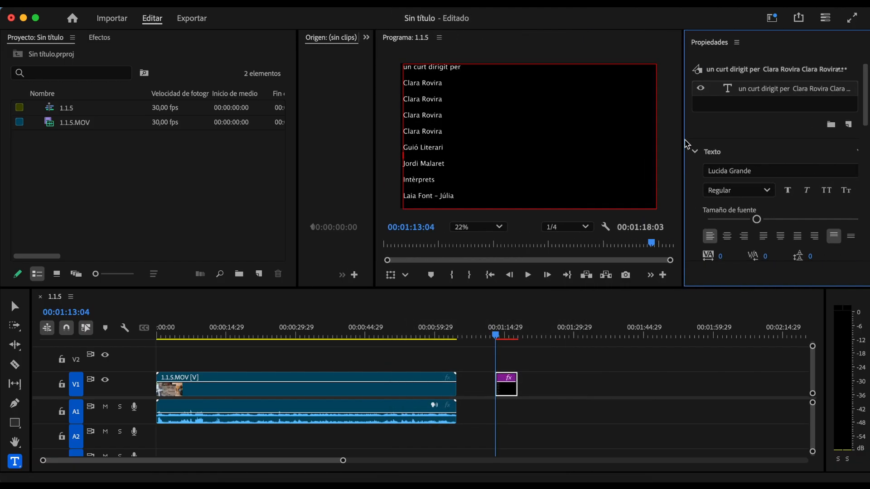
pyautogui.moveTo(685, 148); pyautogui.dragTo(654, 148)
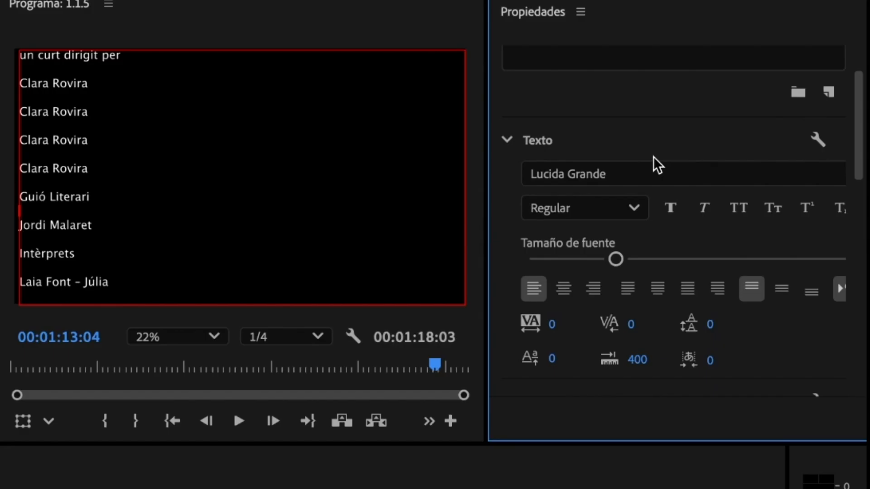
pyautogui.scroll(-1, 746, 129)
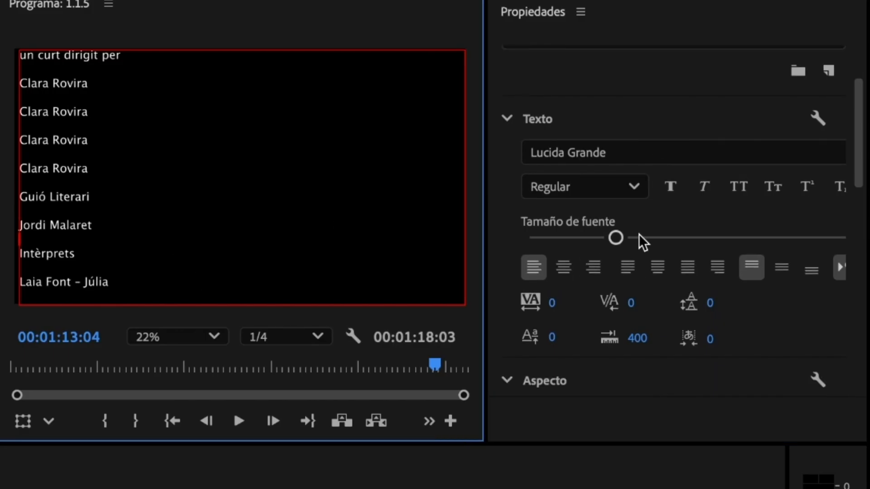
pyautogui.moveTo(624, 240); pyautogui.dragTo(637, 246)
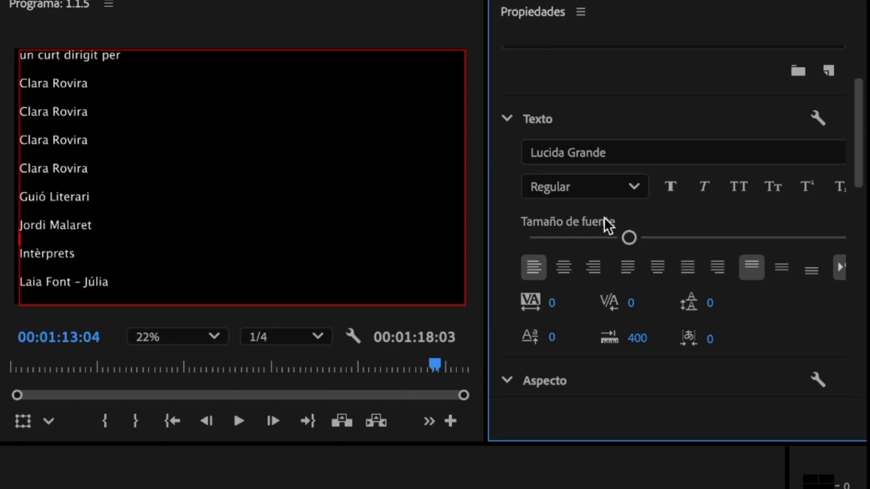
pyautogui.click(127, 206)
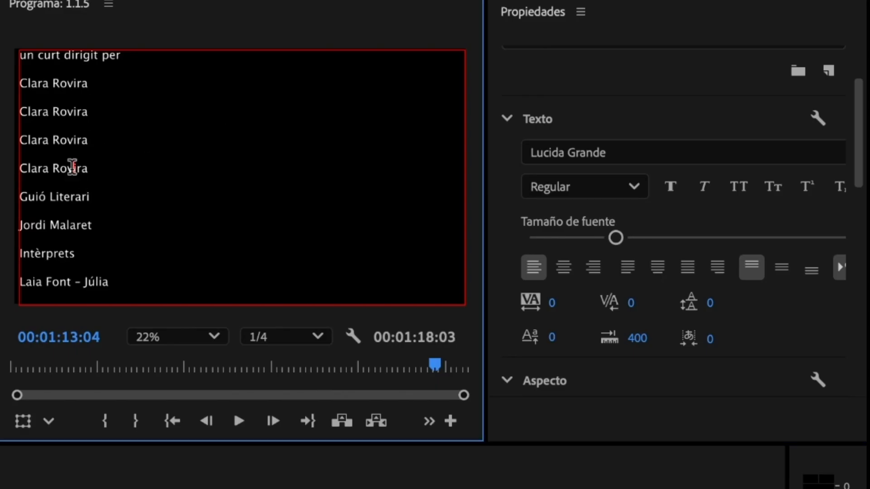
# Step: Select all the credits, centre-align them, and tighten the leading to -40
pyautogui.press('super+a')
pyautogui.click(90, 196)
pyautogui.press('super+Left')
pyautogui.press('super+a')
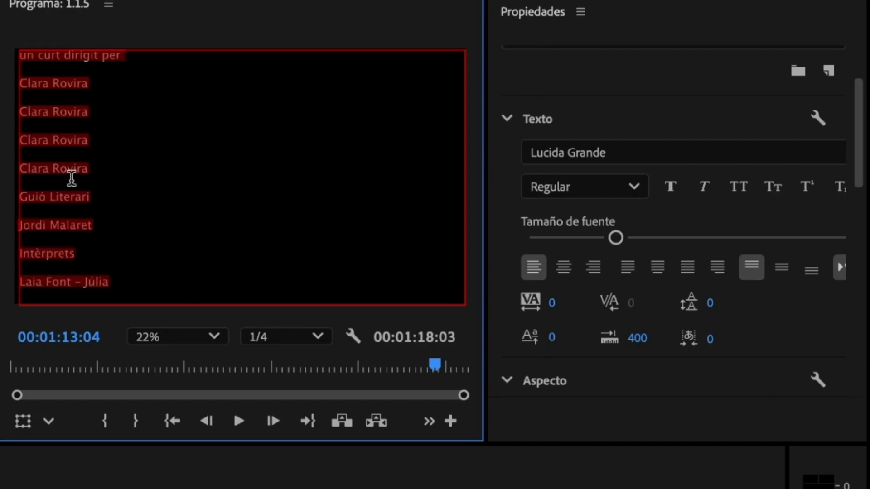
pyautogui.click(564, 268)
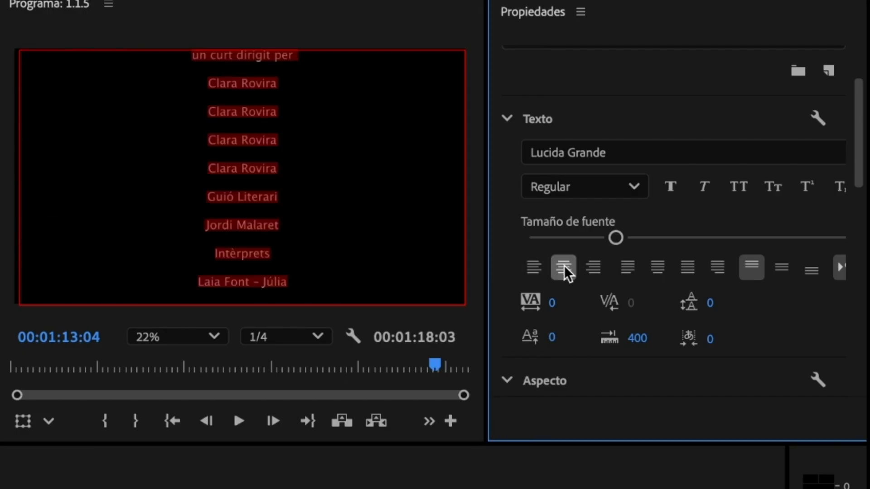
pyautogui.moveTo(716, 317); pyautogui.dragTo(698, 317)
pyautogui.click(642, 154)
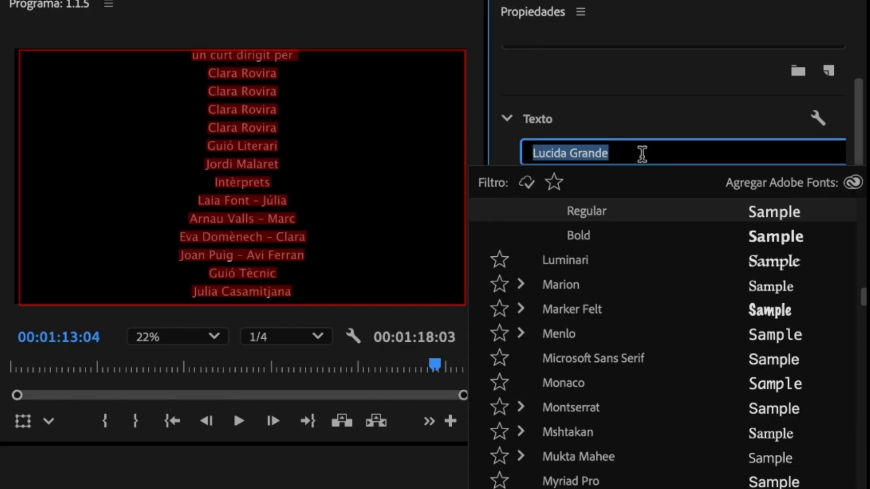
pyautogui.write('times')
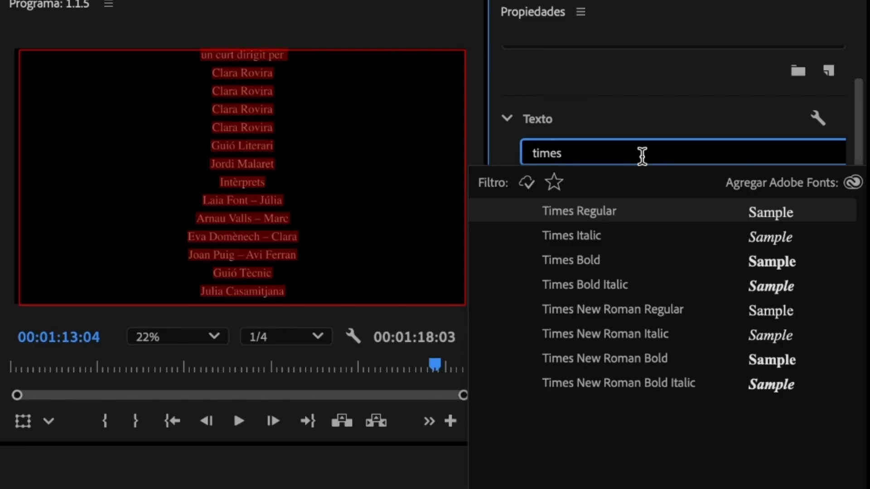
pyautogui.click(655, 309)
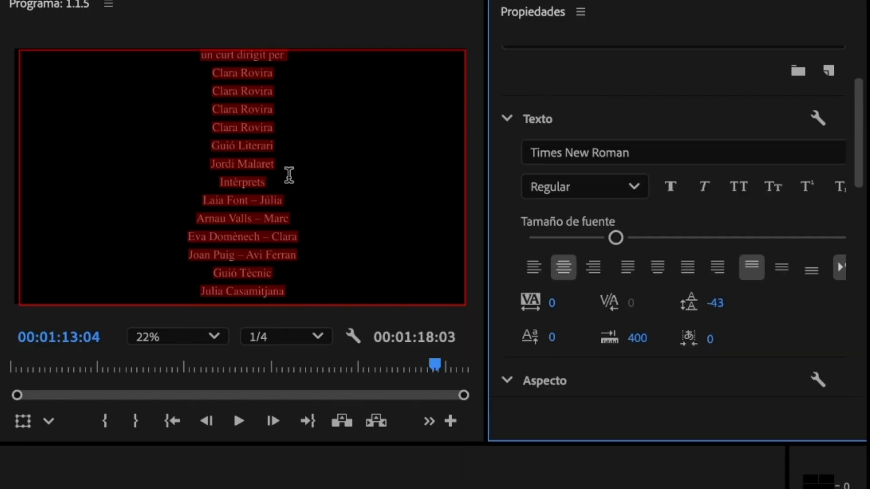
pyautogui.click(289, 173)
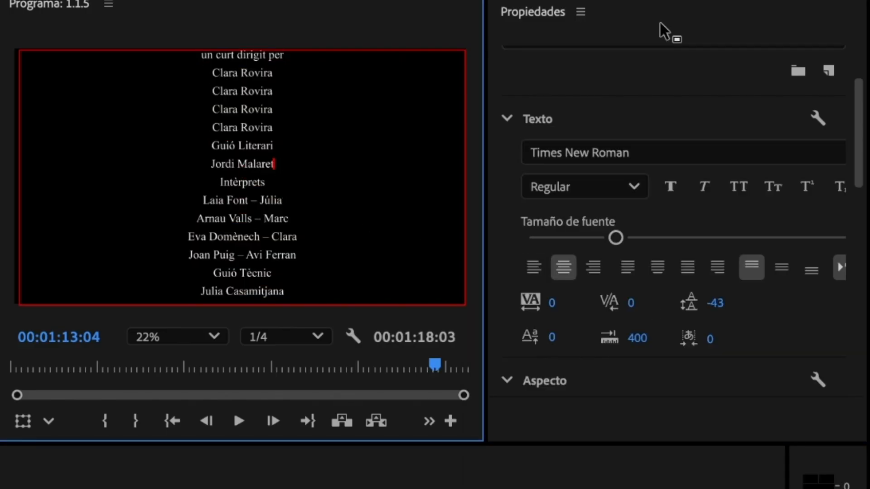
pyautogui.press('Return')
# Step: Make the headings 'un curt dirigit per' and 'Intèrprets' bold
pyautogui.click(325, 265)
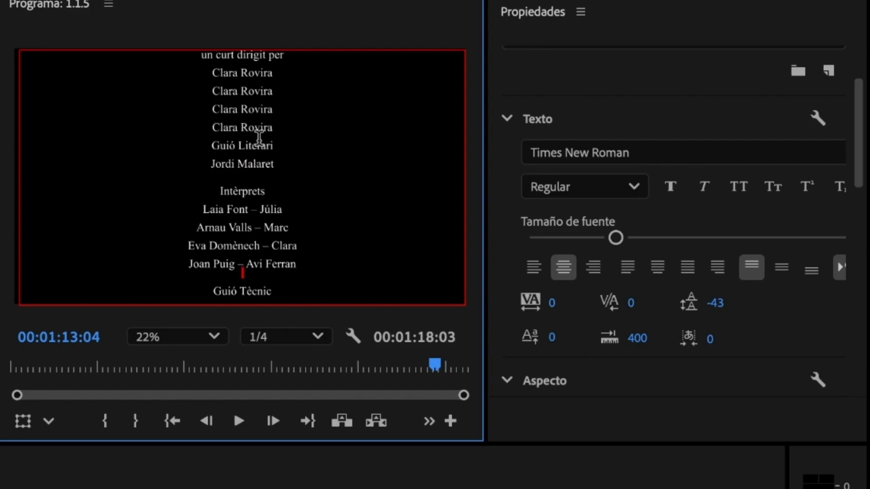
pyautogui.moveTo(239, 56); pyautogui.dragTo(183, 55)
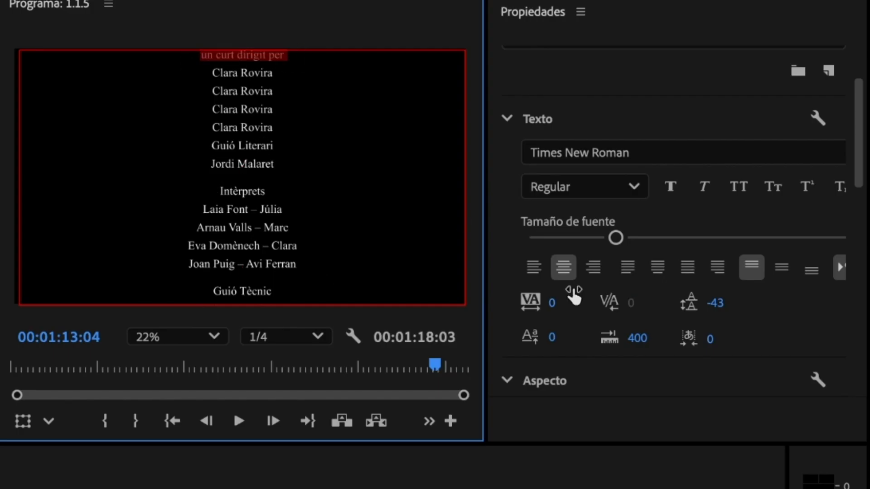
pyautogui.click(669, 187)
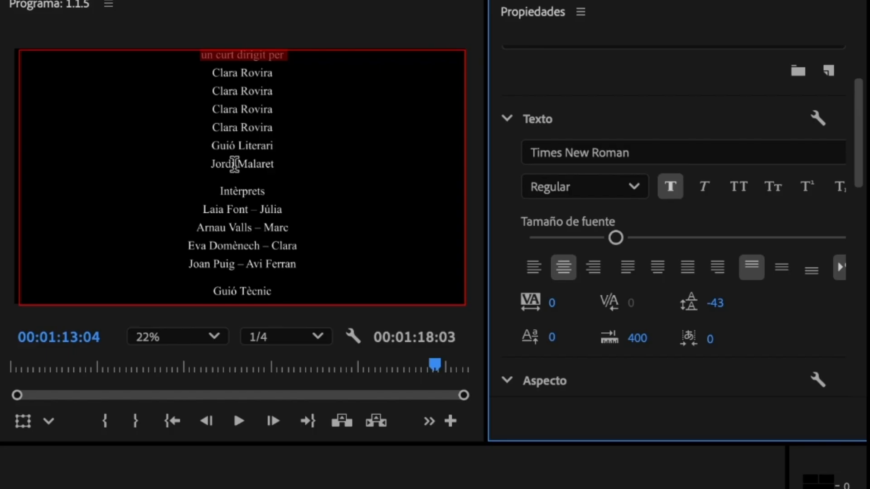
pyautogui.click(230, 193)
pyautogui.doubleClick(241, 192)
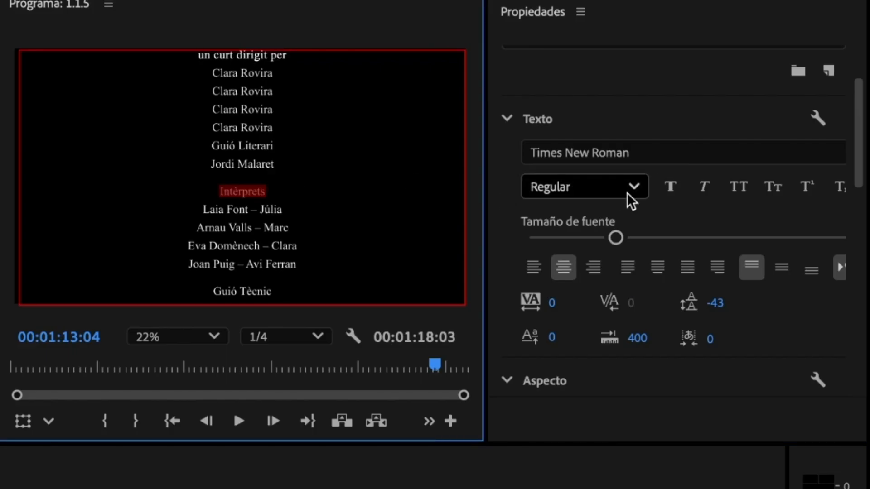
pyautogui.click(670, 187)
pyautogui.click(305, 171)
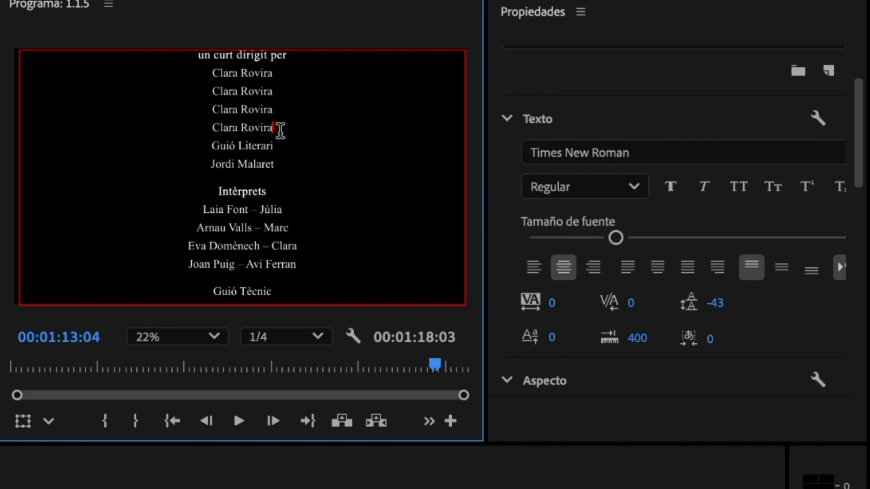
pyautogui.press('Return')
pyautogui.moveTo(210, 156); pyautogui.dragTo(292, 168)
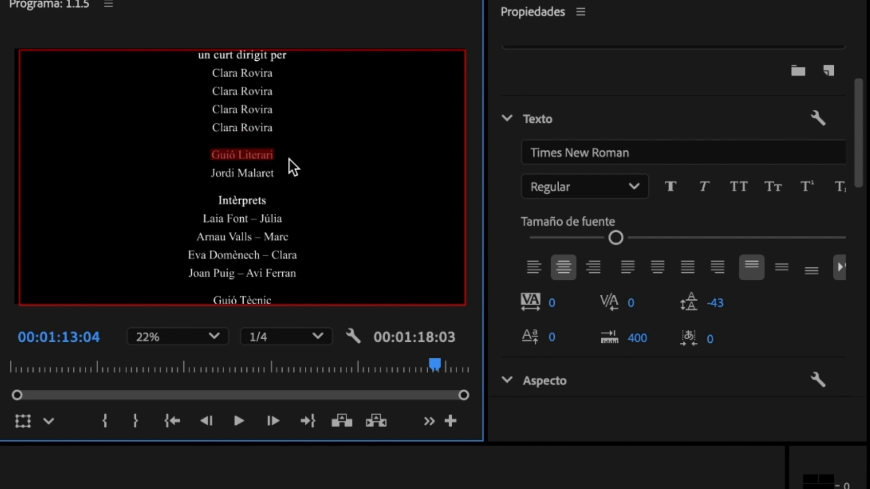
pyautogui.click(670, 187)
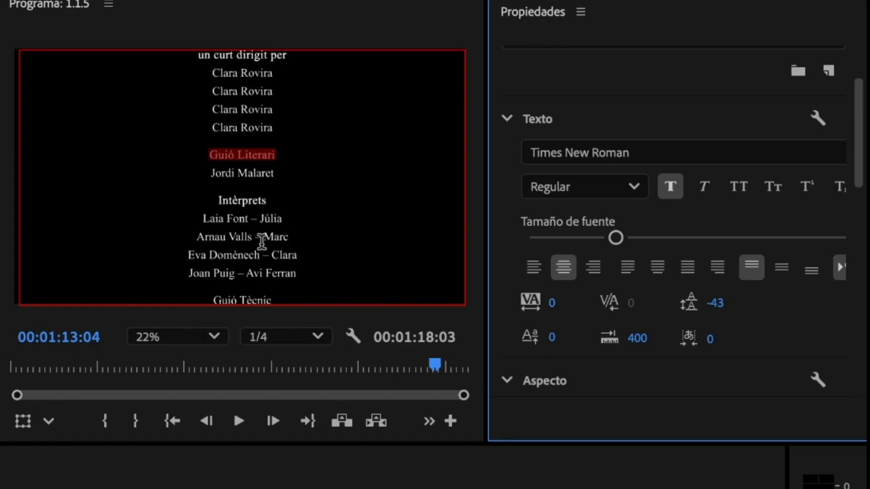
pyautogui.click(262, 240)
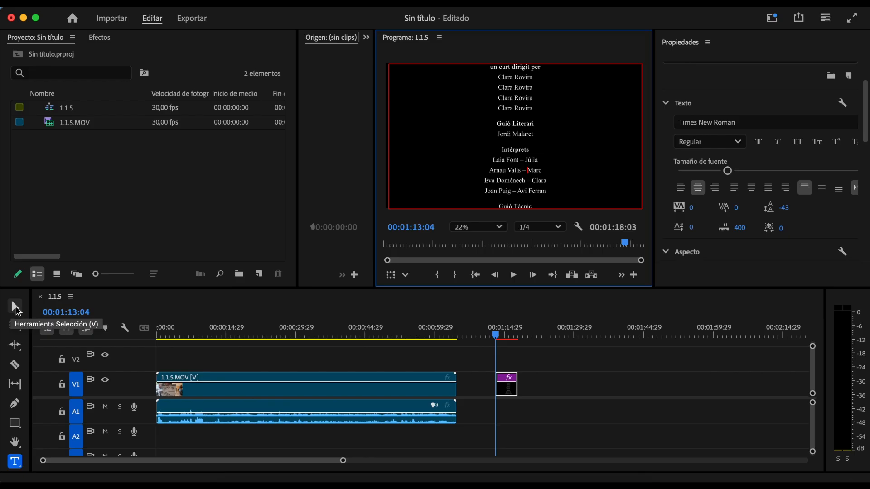
pyautogui.click(17, 310)
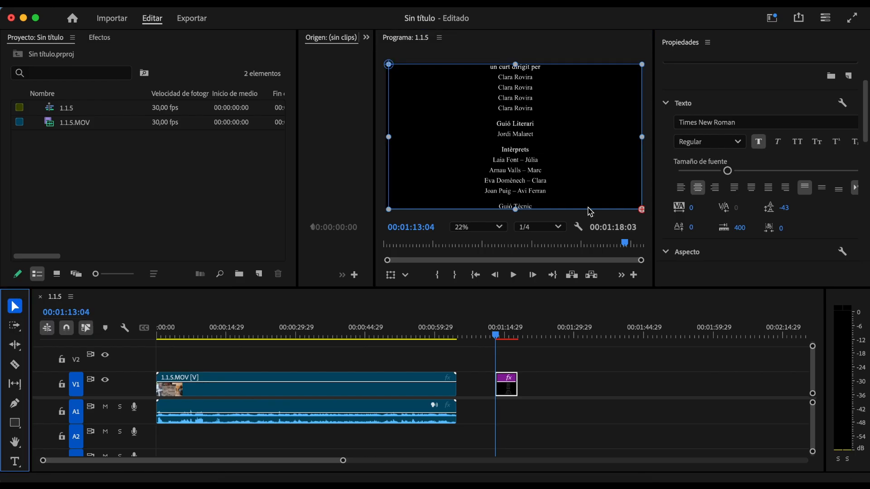
# Step: In Propiedades, collapse Aspecto and expand Alinear y transformar
pyautogui.scroll(-5, 755, 155)
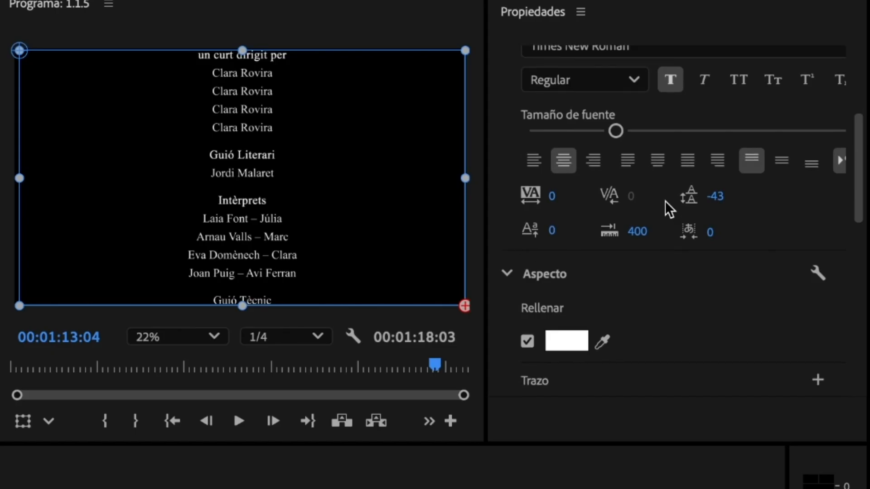
pyautogui.scroll(-2, 669, 210)
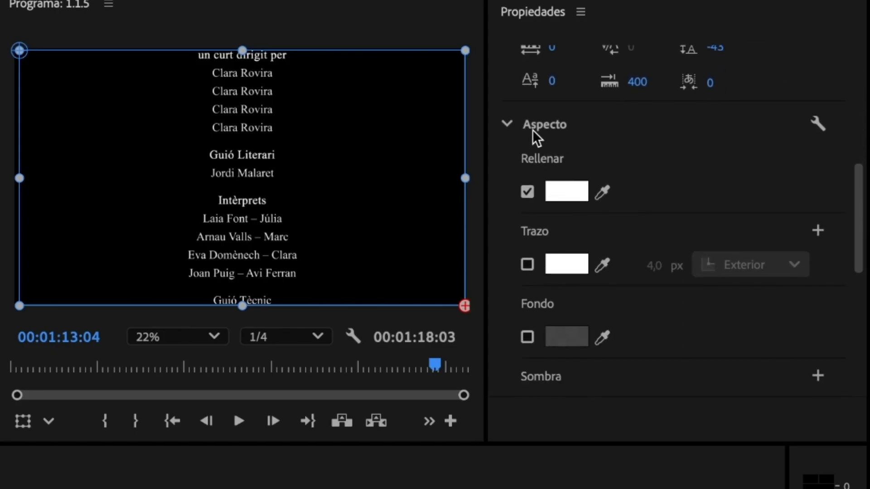
pyautogui.scroll(5, 608, 159)
pyautogui.scroll(-5, 540, 188)
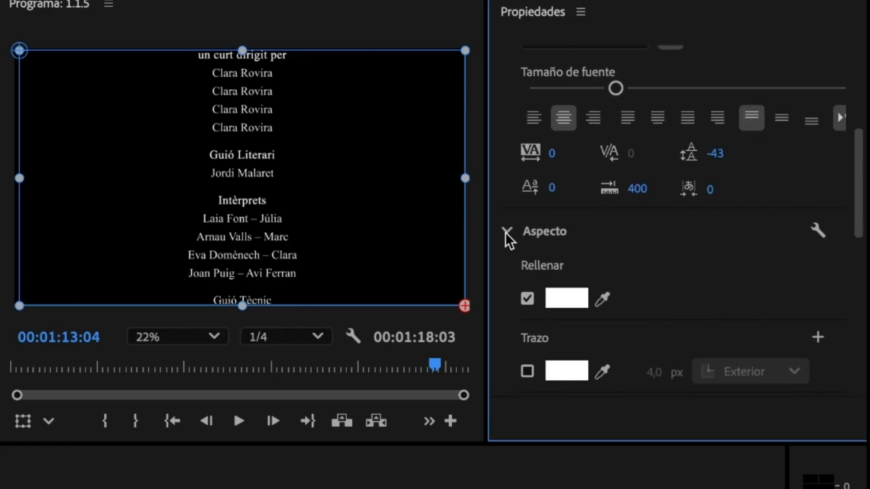
pyautogui.click(506, 234)
pyautogui.scroll(-3, 506, 234)
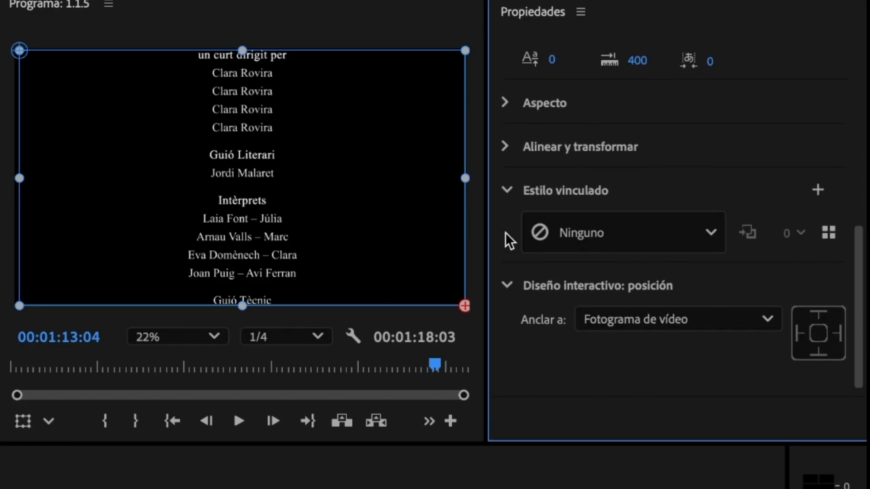
pyautogui.click(506, 147)
pyautogui.moveTo(743, 216); pyautogui.dragTo(544, 245)
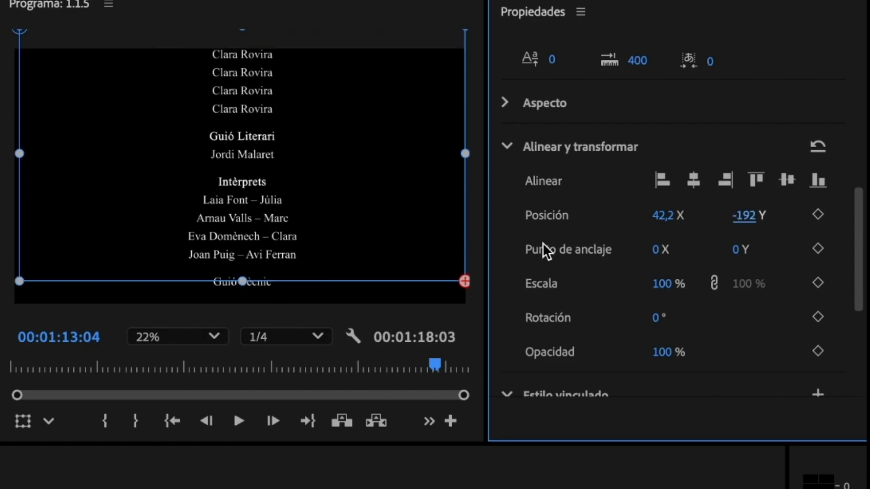
pyautogui.moveTo(743, 231); pyautogui.dragTo(640, 237)
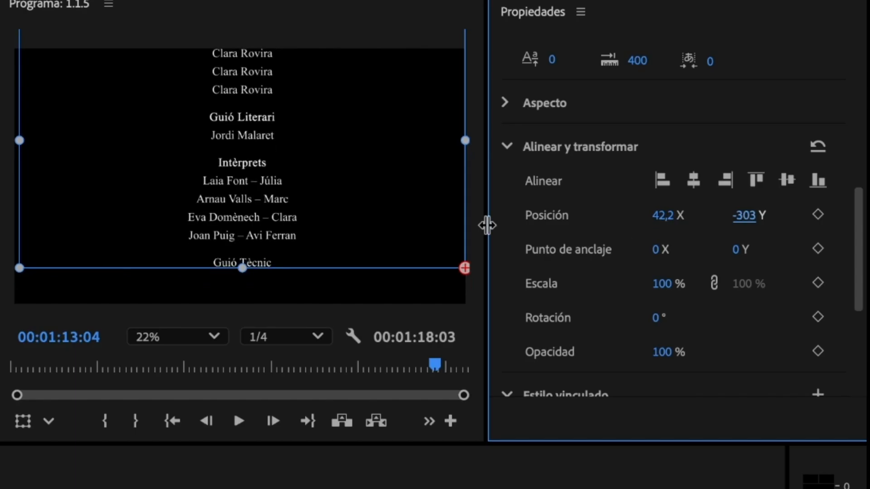
pyautogui.moveTo(754, 222); pyautogui.dragTo(361, 221)
pyautogui.moveTo(744, 213); pyautogui.dragTo(515, 247)
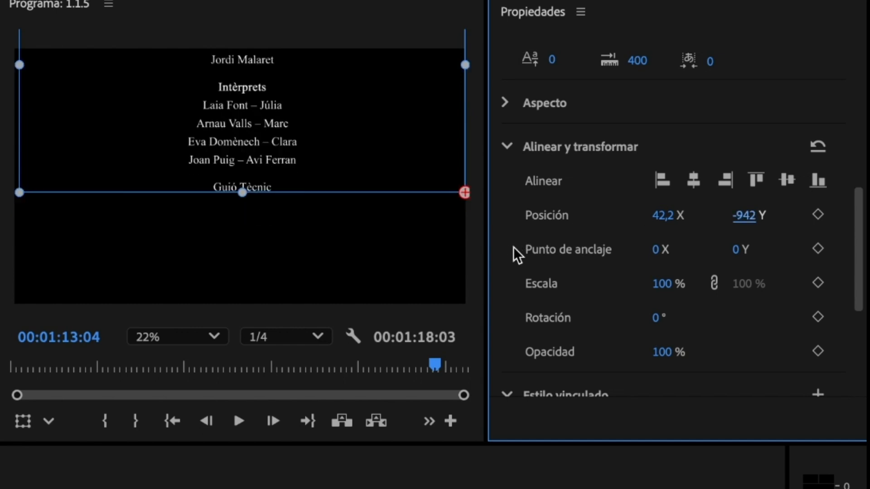
pyautogui.moveTo(242, 198); pyautogui.dragTo(242, 247)
pyautogui.moveTo(239, 283); pyautogui.dragTo(236, 314)
# Step: Keep raising and stretching the box, via Y -1646 and -2778, to Y -3856
pyautogui.moveTo(743, 216); pyautogui.dragTo(41, 276)
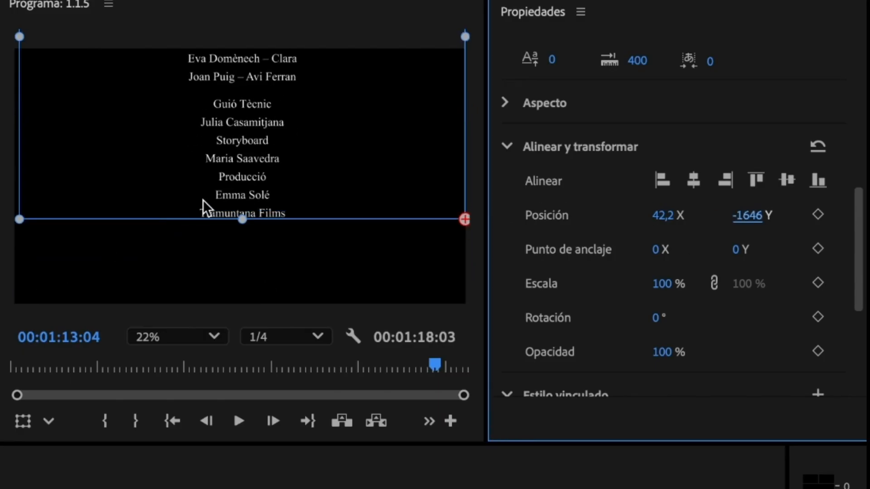
pyautogui.moveTo(241, 219); pyautogui.dragTo(233, 305)
pyautogui.moveTo(747, 216); pyautogui.dragTo(18, 276)
pyautogui.moveTo(242, 171); pyautogui.dragTo(228, 320)
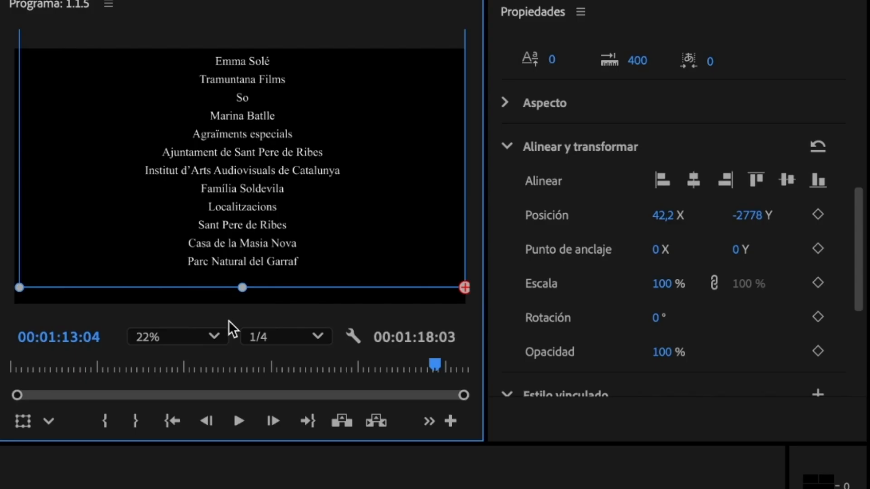
pyautogui.moveTo(749, 217); pyautogui.dragTo(395, 258)
pyautogui.moveTo(752, 216); pyautogui.dragTo(246, 311)
pyautogui.moveTo(247, 341); pyautogui.dragTo(247, 342)
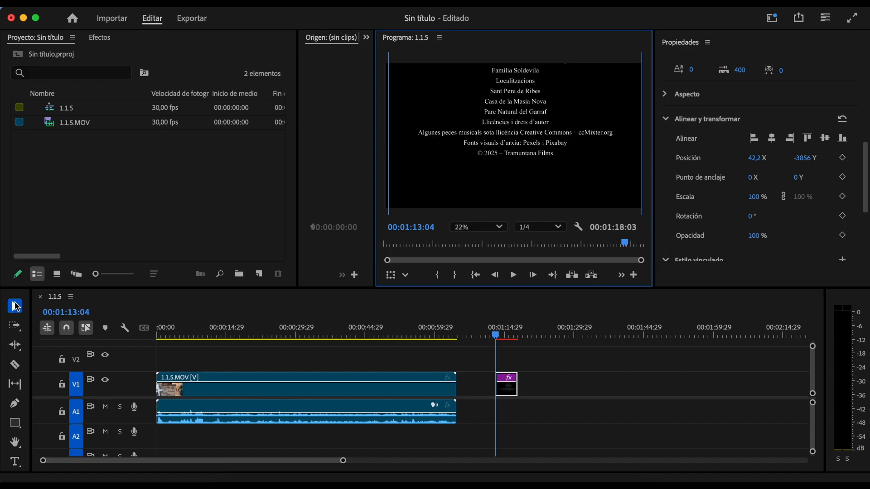
# Step: Enter title text editing and add a blank line after Parc Natural del Garraf
pyautogui.click(18, 461)
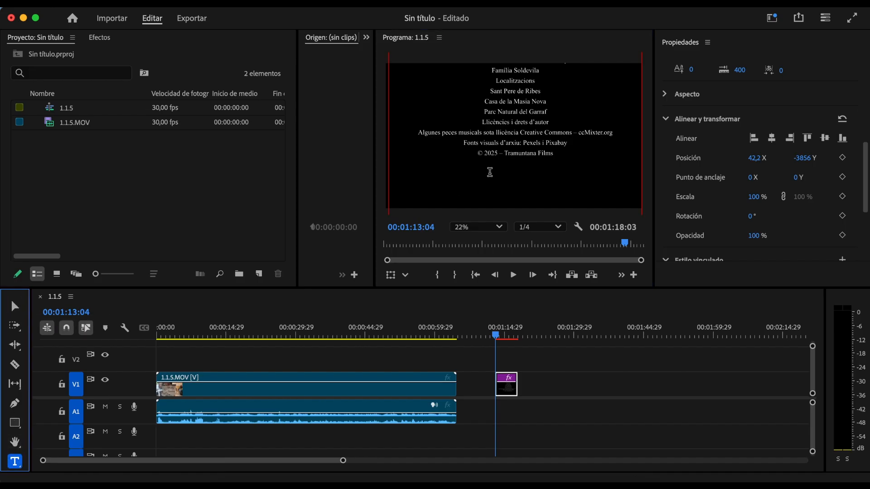
pyautogui.click(561, 120)
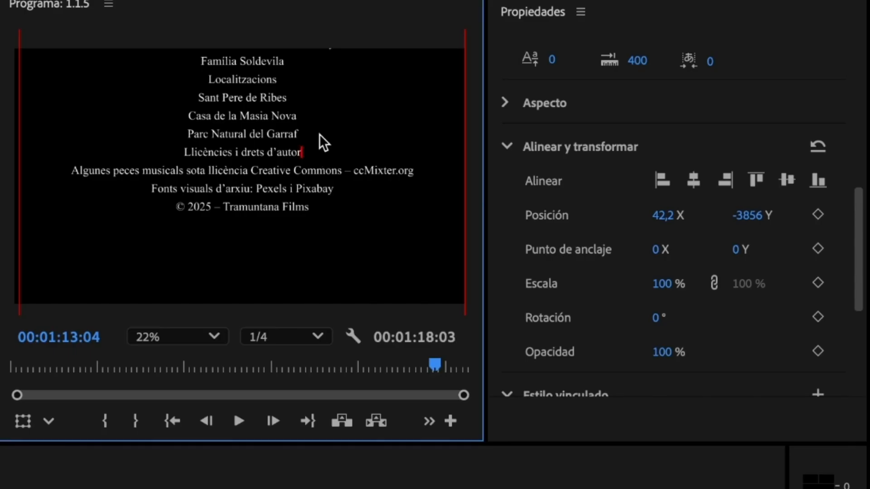
pyautogui.click(320, 133)
pyautogui.press('Return')
# Step: Make the Llicències i drets d'autor heading bold
pyautogui.moveTo(178, 163); pyautogui.dragTo(321, 163)
pyautogui.press('Escape')
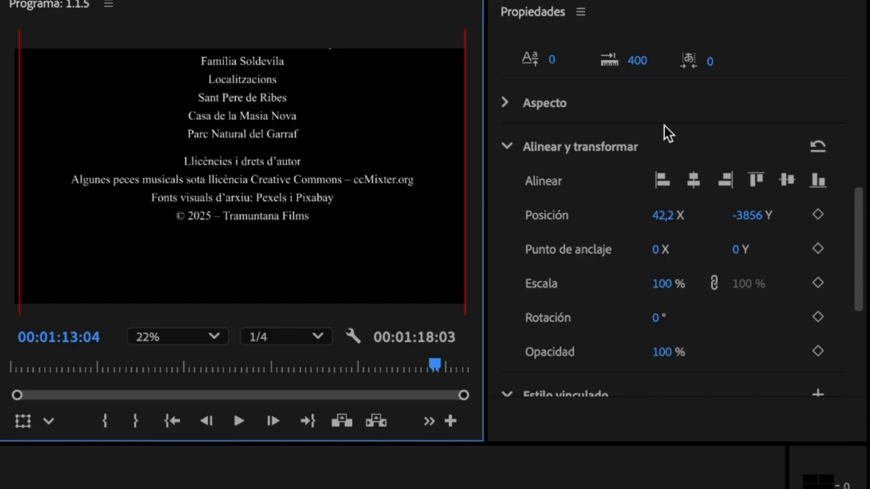
pyautogui.scroll(4, 664, 127)
pyautogui.moveTo(302, 164); pyautogui.dragTo(139, 171)
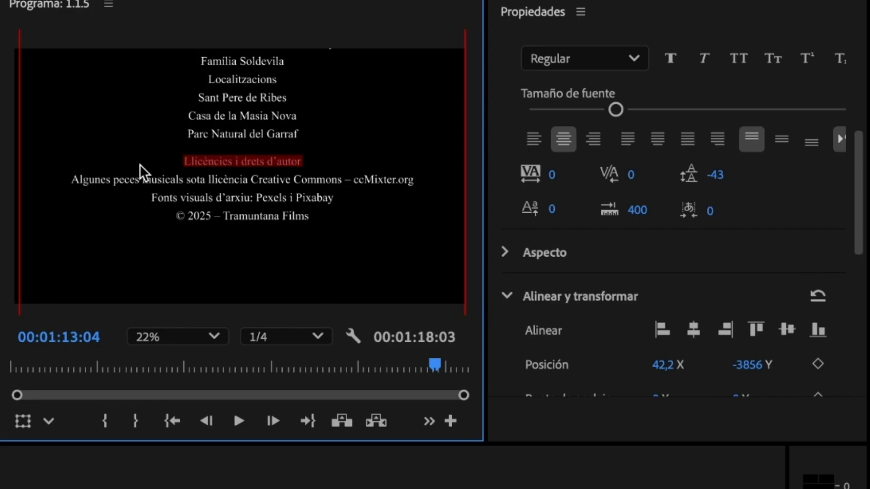
pyautogui.scroll(6, 670, 172)
pyautogui.click(669, 271)
pyautogui.scroll(-8, 656, 151)
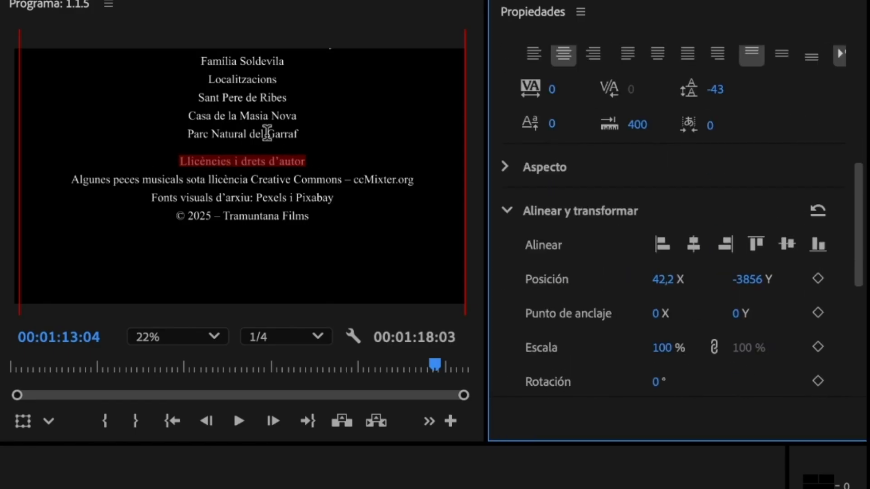
pyautogui.click(268, 133)
# Step: Lower the credits box in the frame to Y -3374
pyautogui.moveTo(746, 279); pyautogui.dragTo(863, 281)
pyautogui.moveTo(737, 290); pyautogui.dragTo(773, 285)
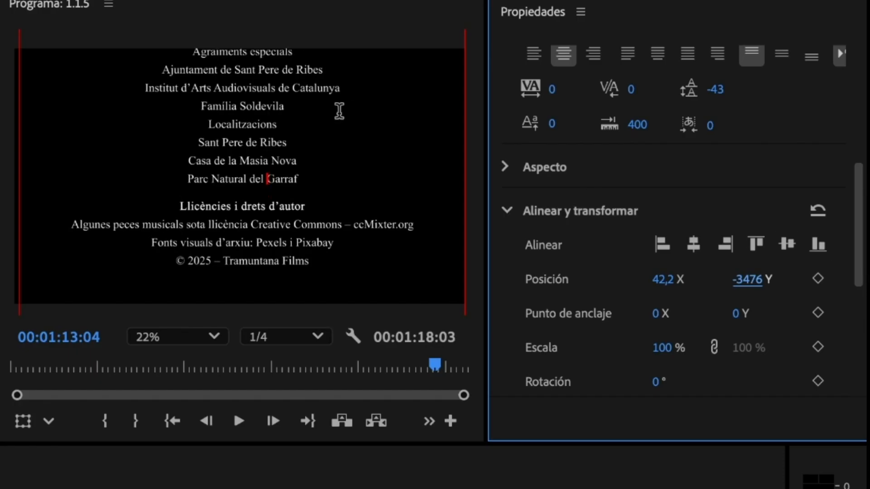
pyautogui.moveTo(747, 279); pyautogui.dragTo(746, 279)
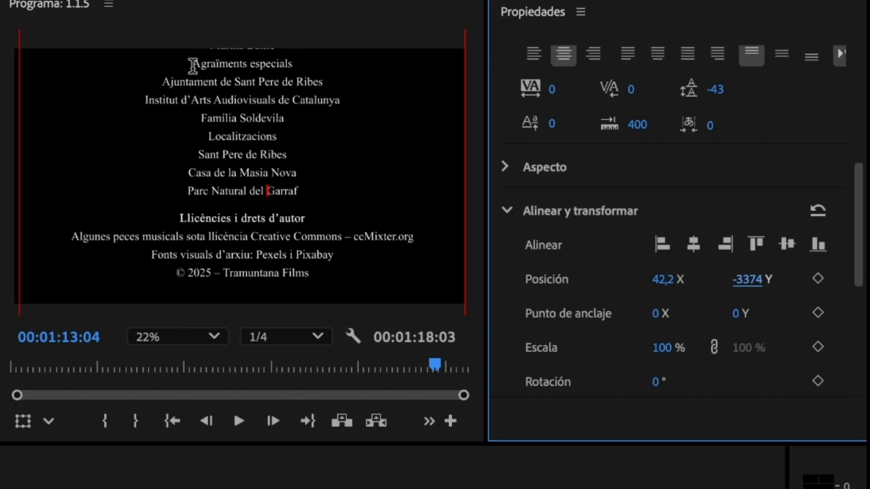
# Step: Bold the Agraïments especials heading and insert a blank line above it
pyautogui.moveTo(193, 66); pyautogui.dragTo(314, 69)
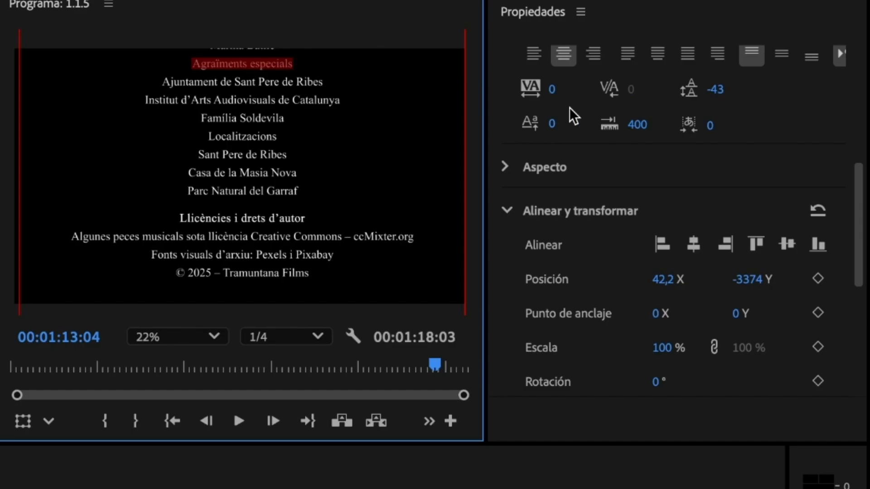
pyautogui.scroll(6, 604, 265)
pyautogui.click(671, 274)
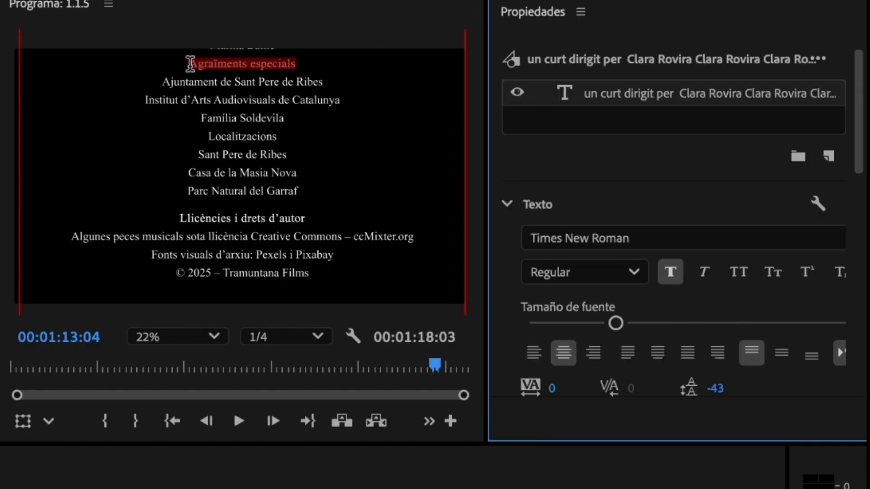
pyautogui.click(190, 64)
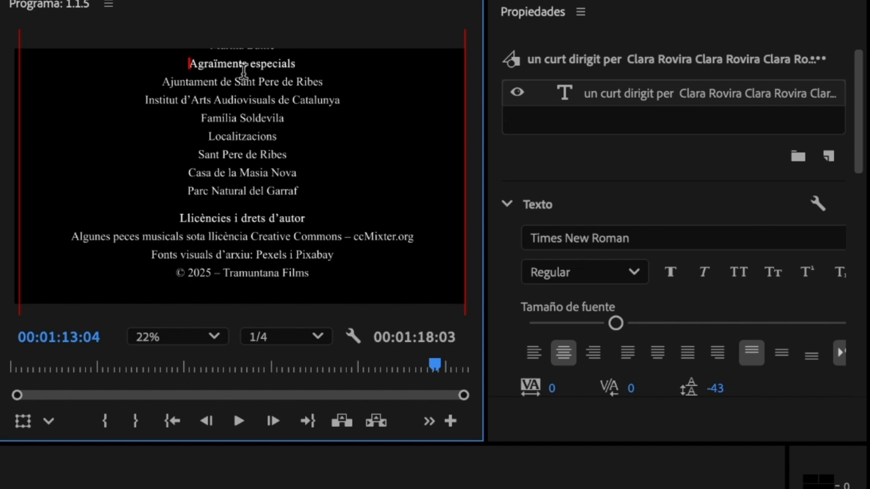
pyautogui.press('Return')
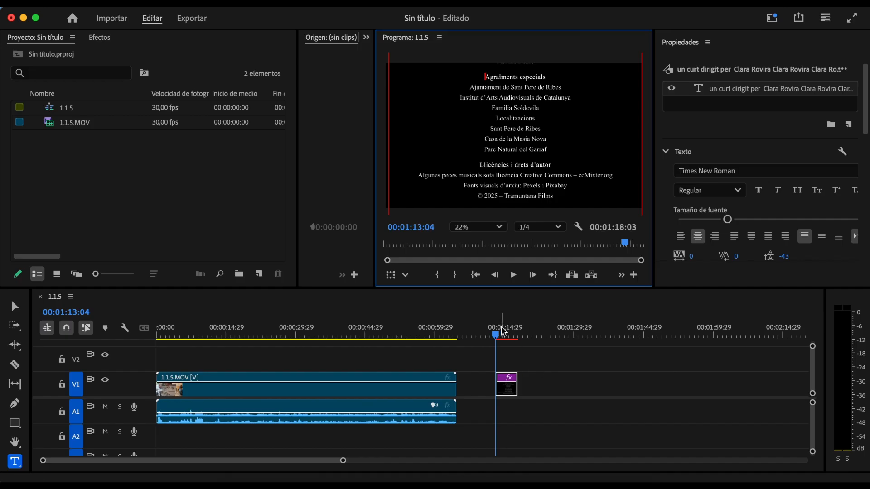
# Step: In Effect Controls, scrub the credits' vector Position Y to 2683 so Guió Tècnic reappears
pyautogui.click(508, 389)
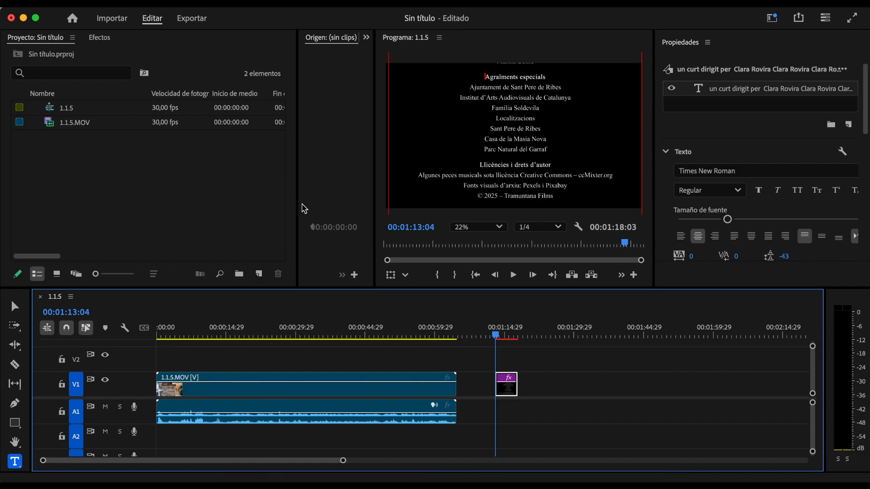
pyautogui.moveTo(297, 205); pyautogui.dragTo(114, 204)
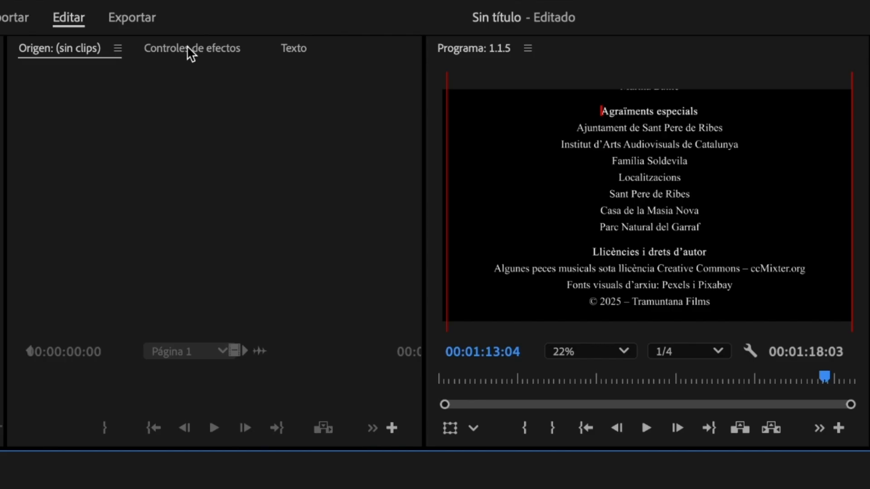
pyautogui.click(226, 36)
pyautogui.moveTo(211, 150); pyautogui.dragTo(703, 150)
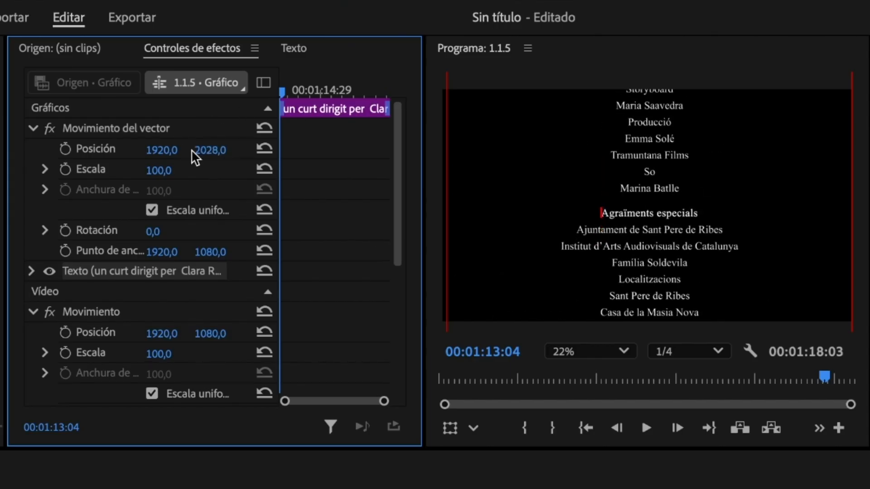
pyautogui.moveTo(199, 150); pyautogui.dragTo(496, 150)
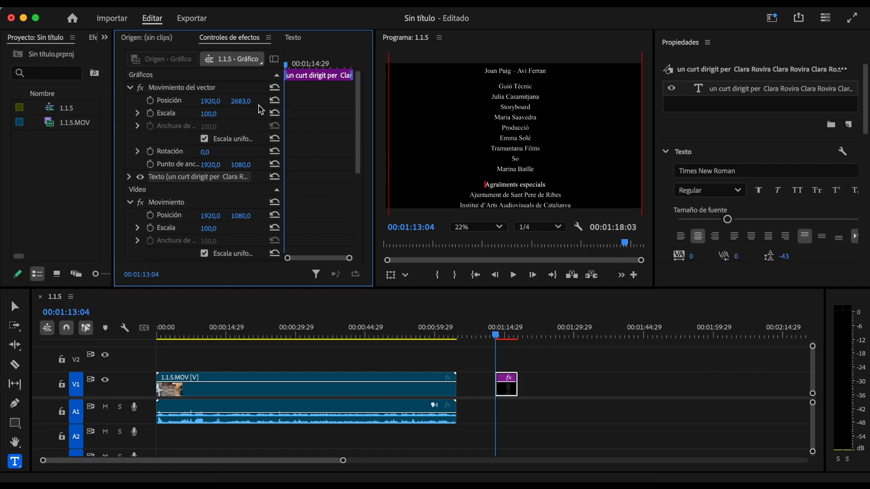
pyautogui.scroll(-5, 809, 195)
pyautogui.click(803, 183)
pyautogui.press('super+z')
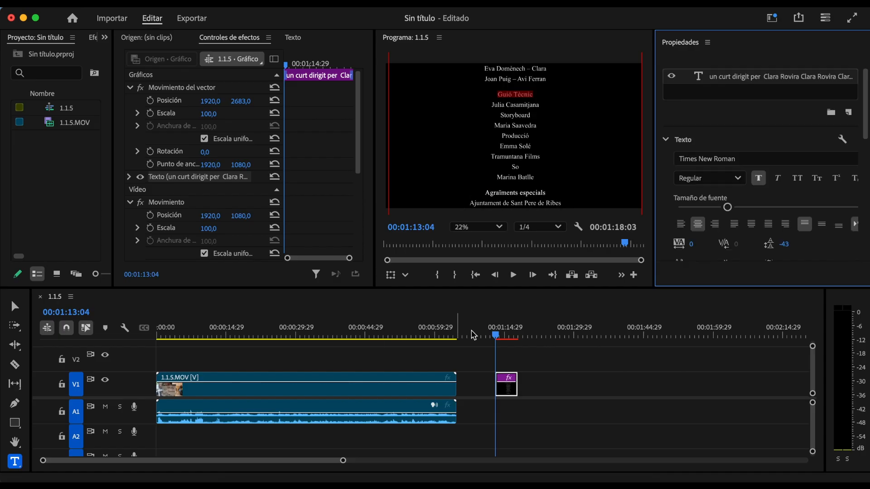
# Step: Place the caret after Tramuntana Films, zoom the timeline, and return to the clip start
pyautogui.click(546, 156)
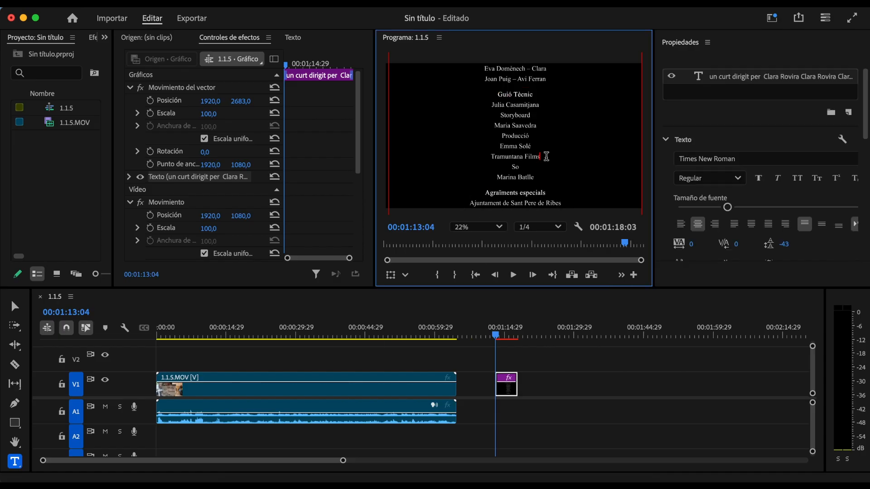
pyautogui.moveTo(343, 461); pyautogui.dragTo(197, 461)
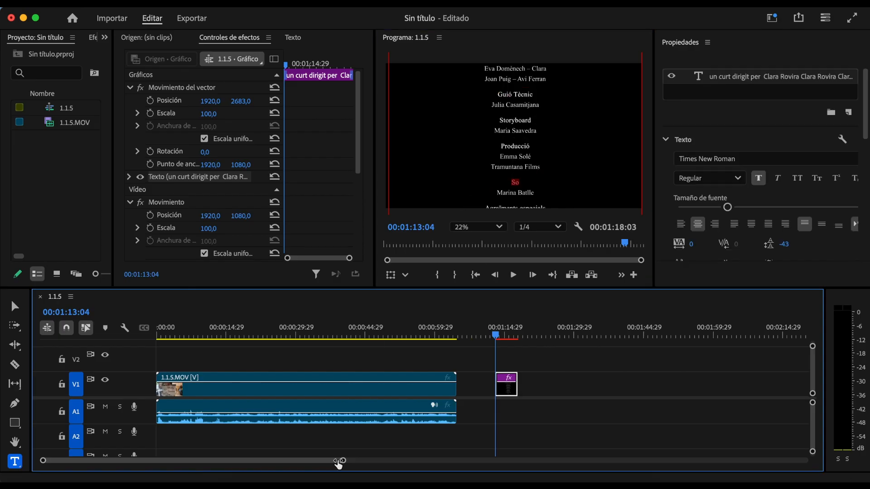
pyautogui.moveTo(496, 335); pyautogui.dragTo(501, 335)
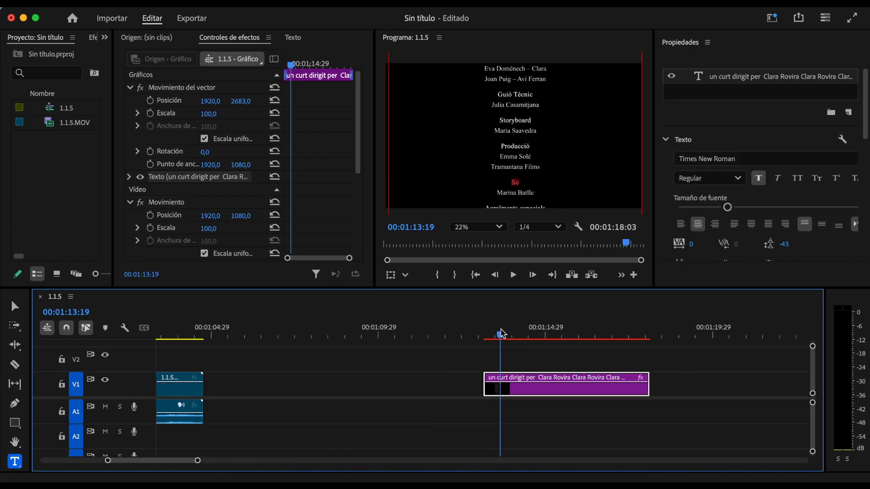
pyautogui.moveTo(325, 78); pyautogui.dragTo(271, 71)
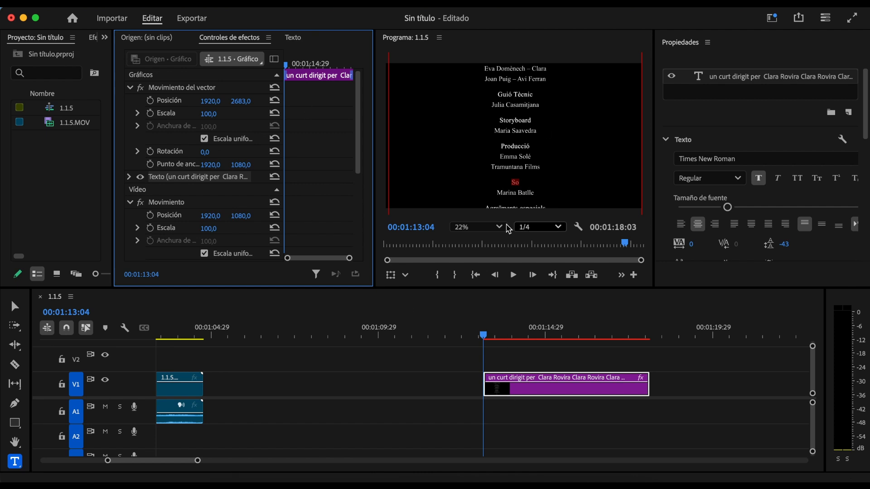
# Step: Scrub the credits' vector Position Y up to 6549, leaving the frame black
pyautogui.moveTo(243, 101); pyautogui.dragTo(245, 102)
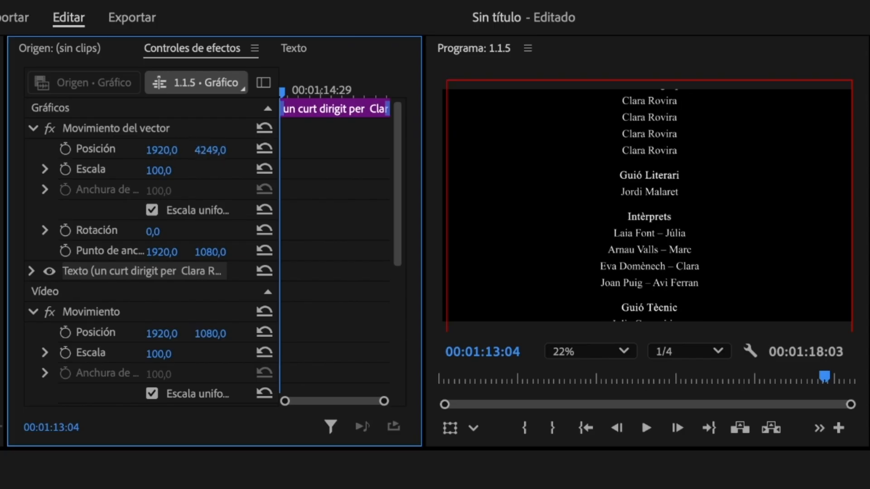
pyautogui.moveTo(210, 150); pyautogui.dragTo(228, 150)
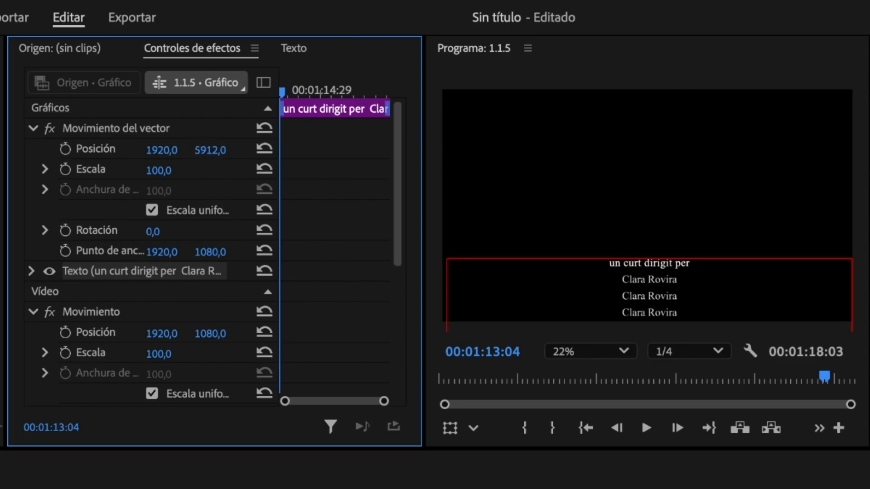
pyautogui.moveTo(210, 150); pyautogui.dragTo(268, 150)
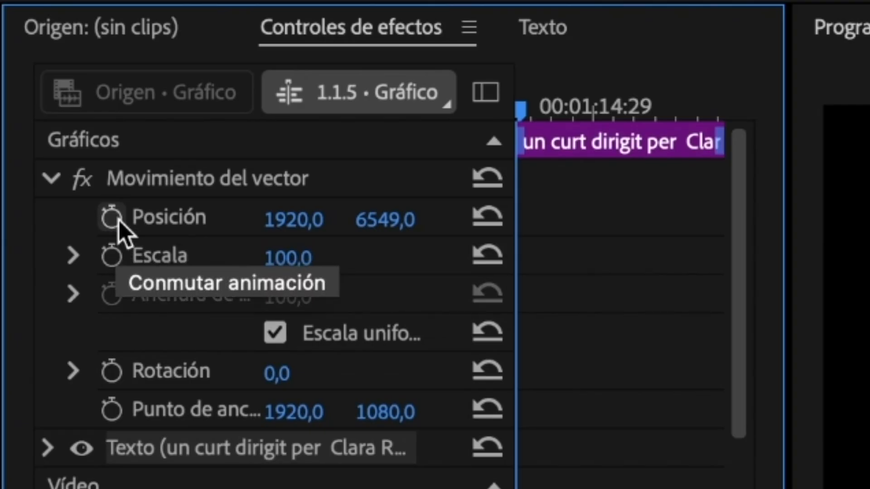
# Step: Keyframe Position Y 6549 at the clip start and -1300 at 00:01:15:23
pyautogui.click(117, 219)
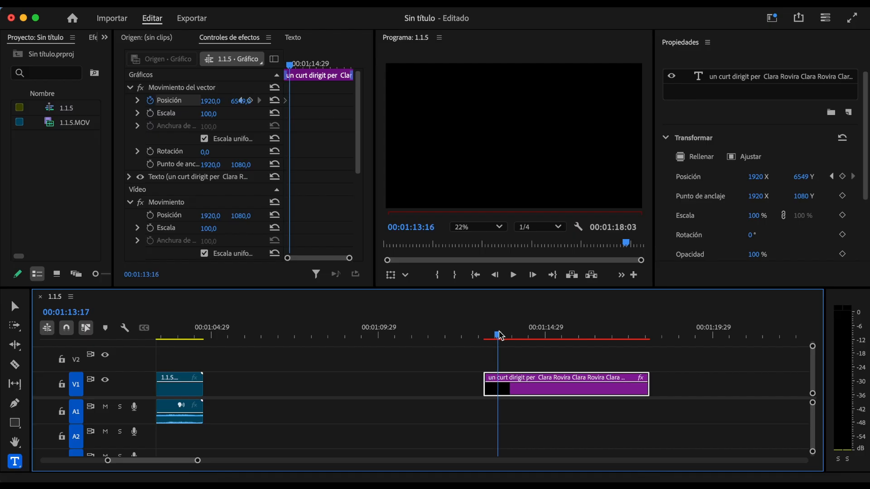
pyautogui.moveTo(499, 338); pyautogui.dragTo(571, 338)
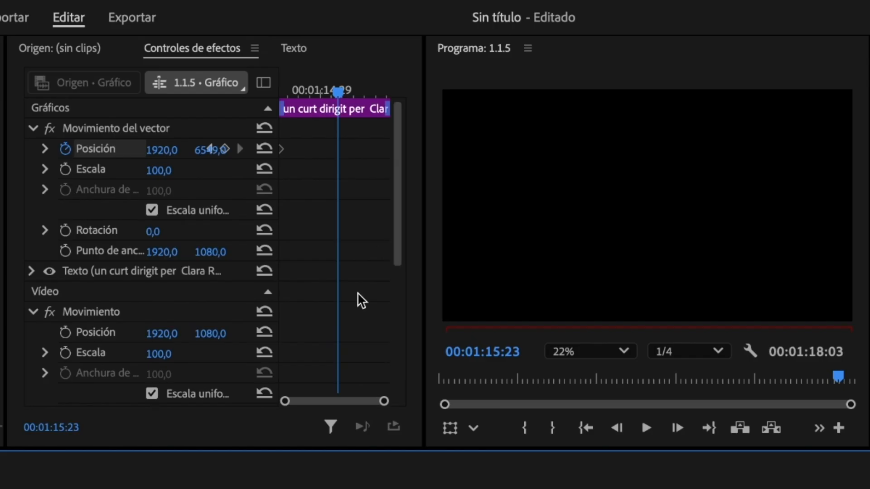
pyautogui.moveTo(210, 149); pyautogui.dragTo(212, 149)
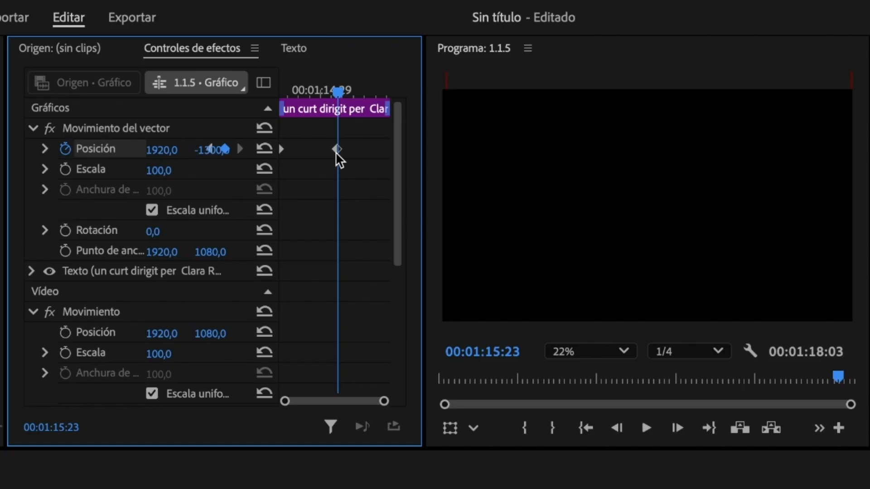
pyautogui.moveTo(335, 89); pyautogui.dragTo(267, 101)
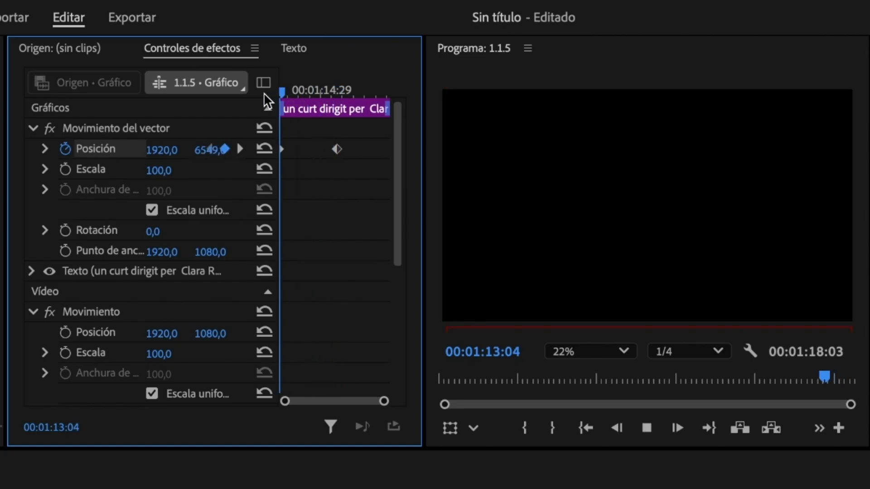
# Step: Preview the roll and drag the final -1300 keyframe to the clip's end to slow it
pyautogui.press('space')
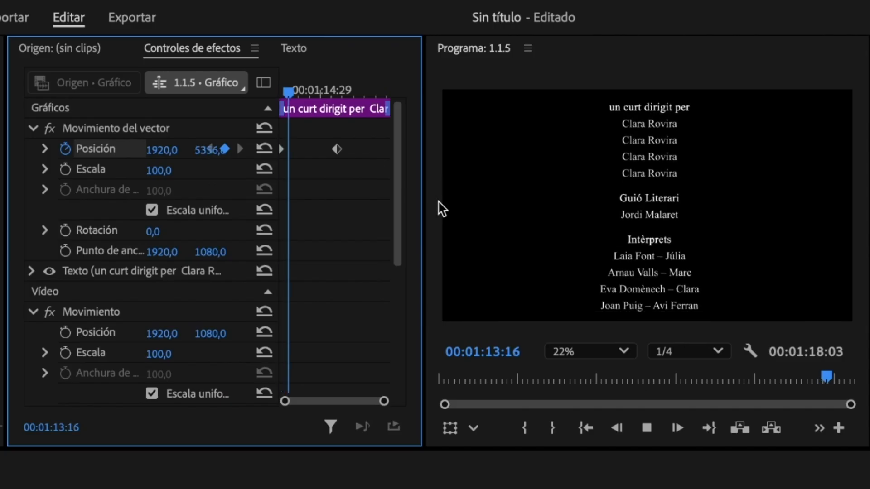
pyautogui.press('space')
pyautogui.moveTo(425, 317); pyautogui.dragTo(445, 318)
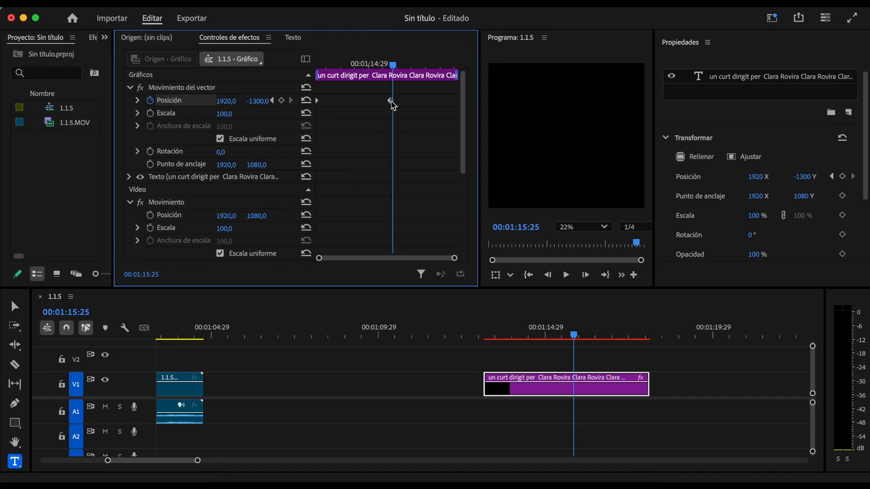
pyautogui.moveTo(393, 105); pyautogui.dragTo(458, 107)
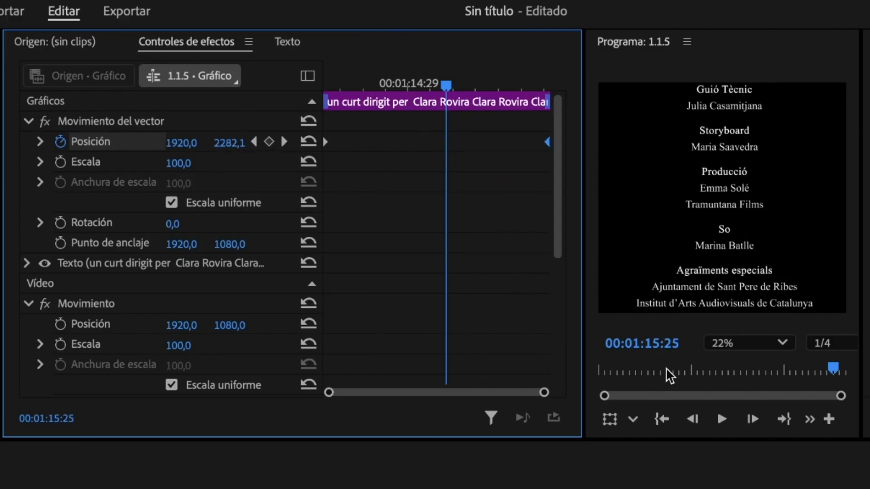
pyautogui.moveTo(436, 76); pyautogui.dragTo(330, 78)
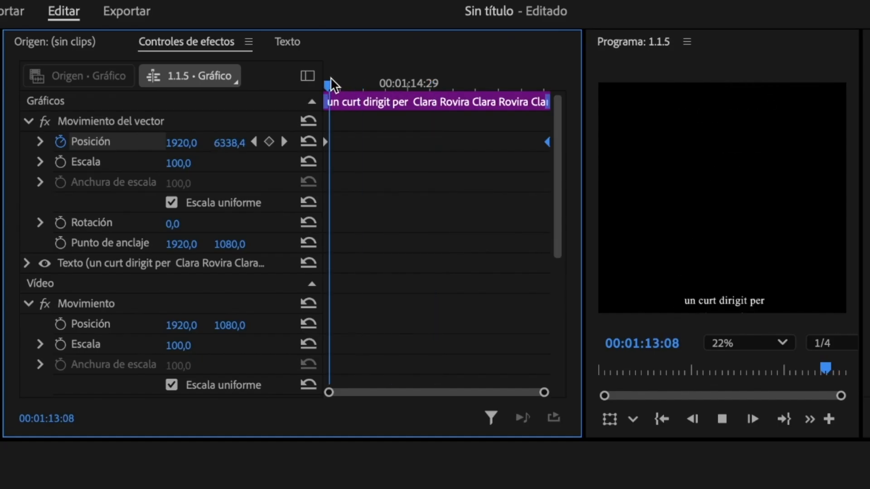
pyautogui.press('space')
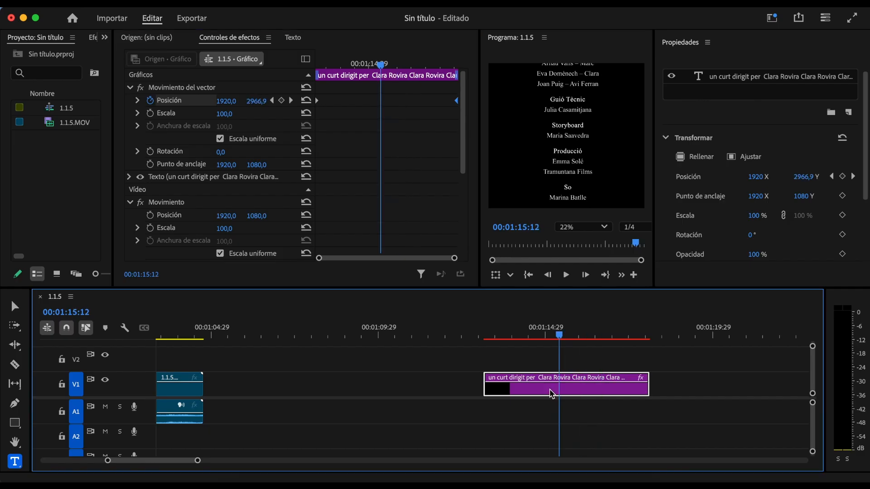
# Step: Extend the credits clip to 00:00:25:23 and move the end Position keyframe to its new end
pyautogui.moveTo(224, 462); pyautogui.dragTo(335, 463)
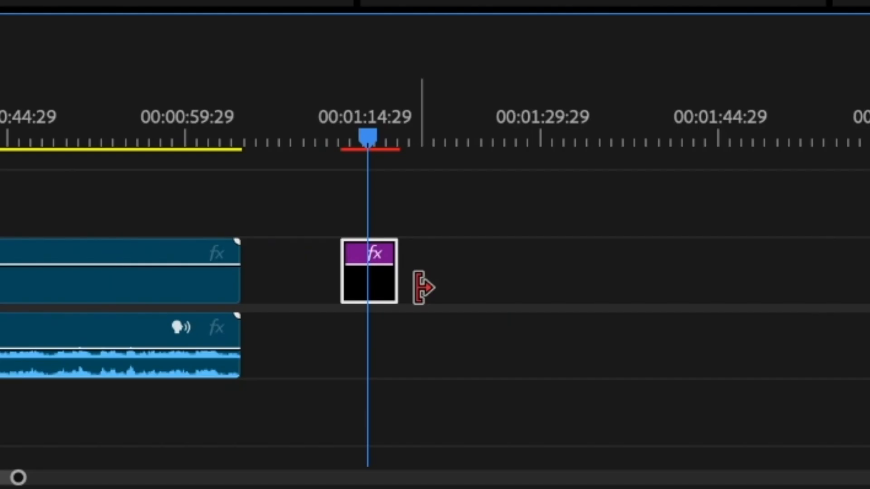
pyautogui.moveTo(423, 287); pyautogui.dragTo(687, 271)
pyautogui.moveTo(343, 106); pyautogui.dragTo(440, 107)
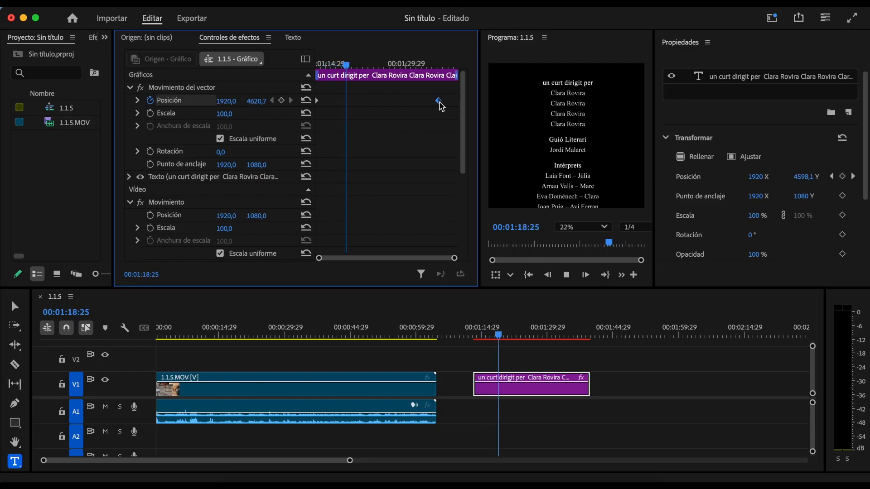
pyautogui.moveTo(479, 83); pyautogui.dragTo(386, 83)
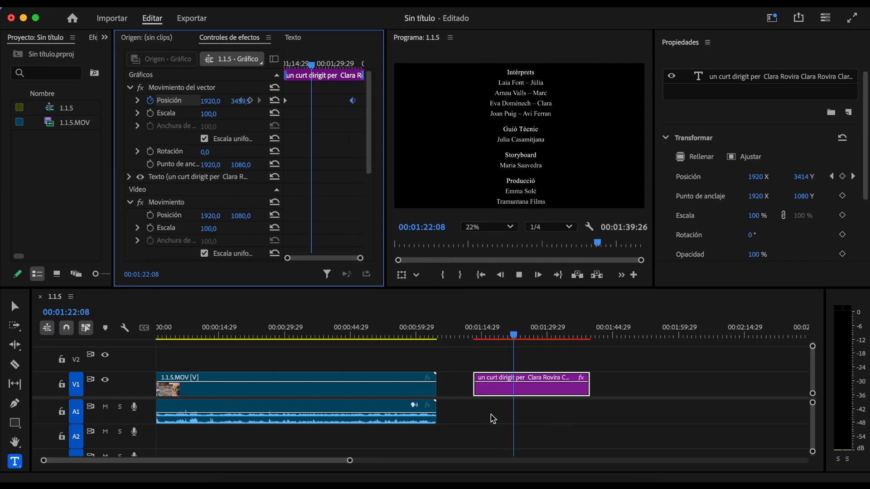